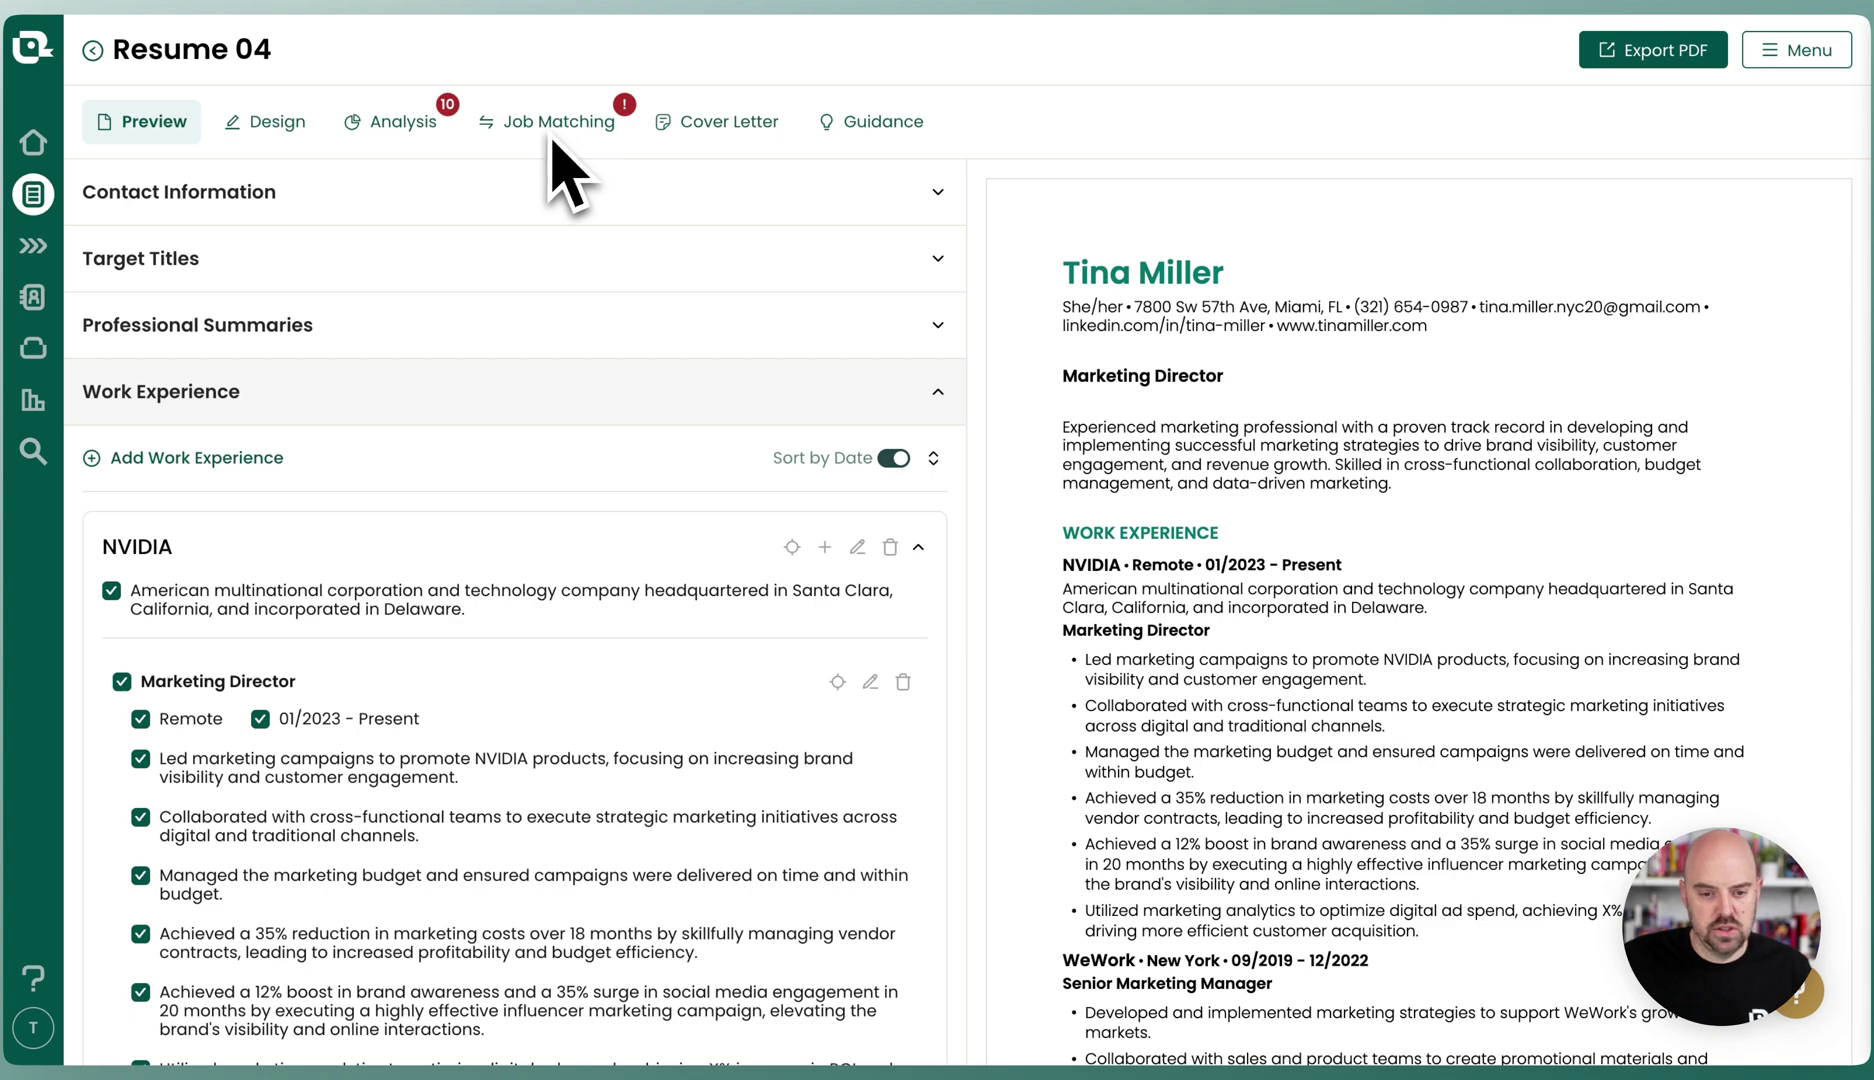
# - Switch the Resume 04 editor to the Cover Letter section with the AI generator
pyautogui.click(718, 124)
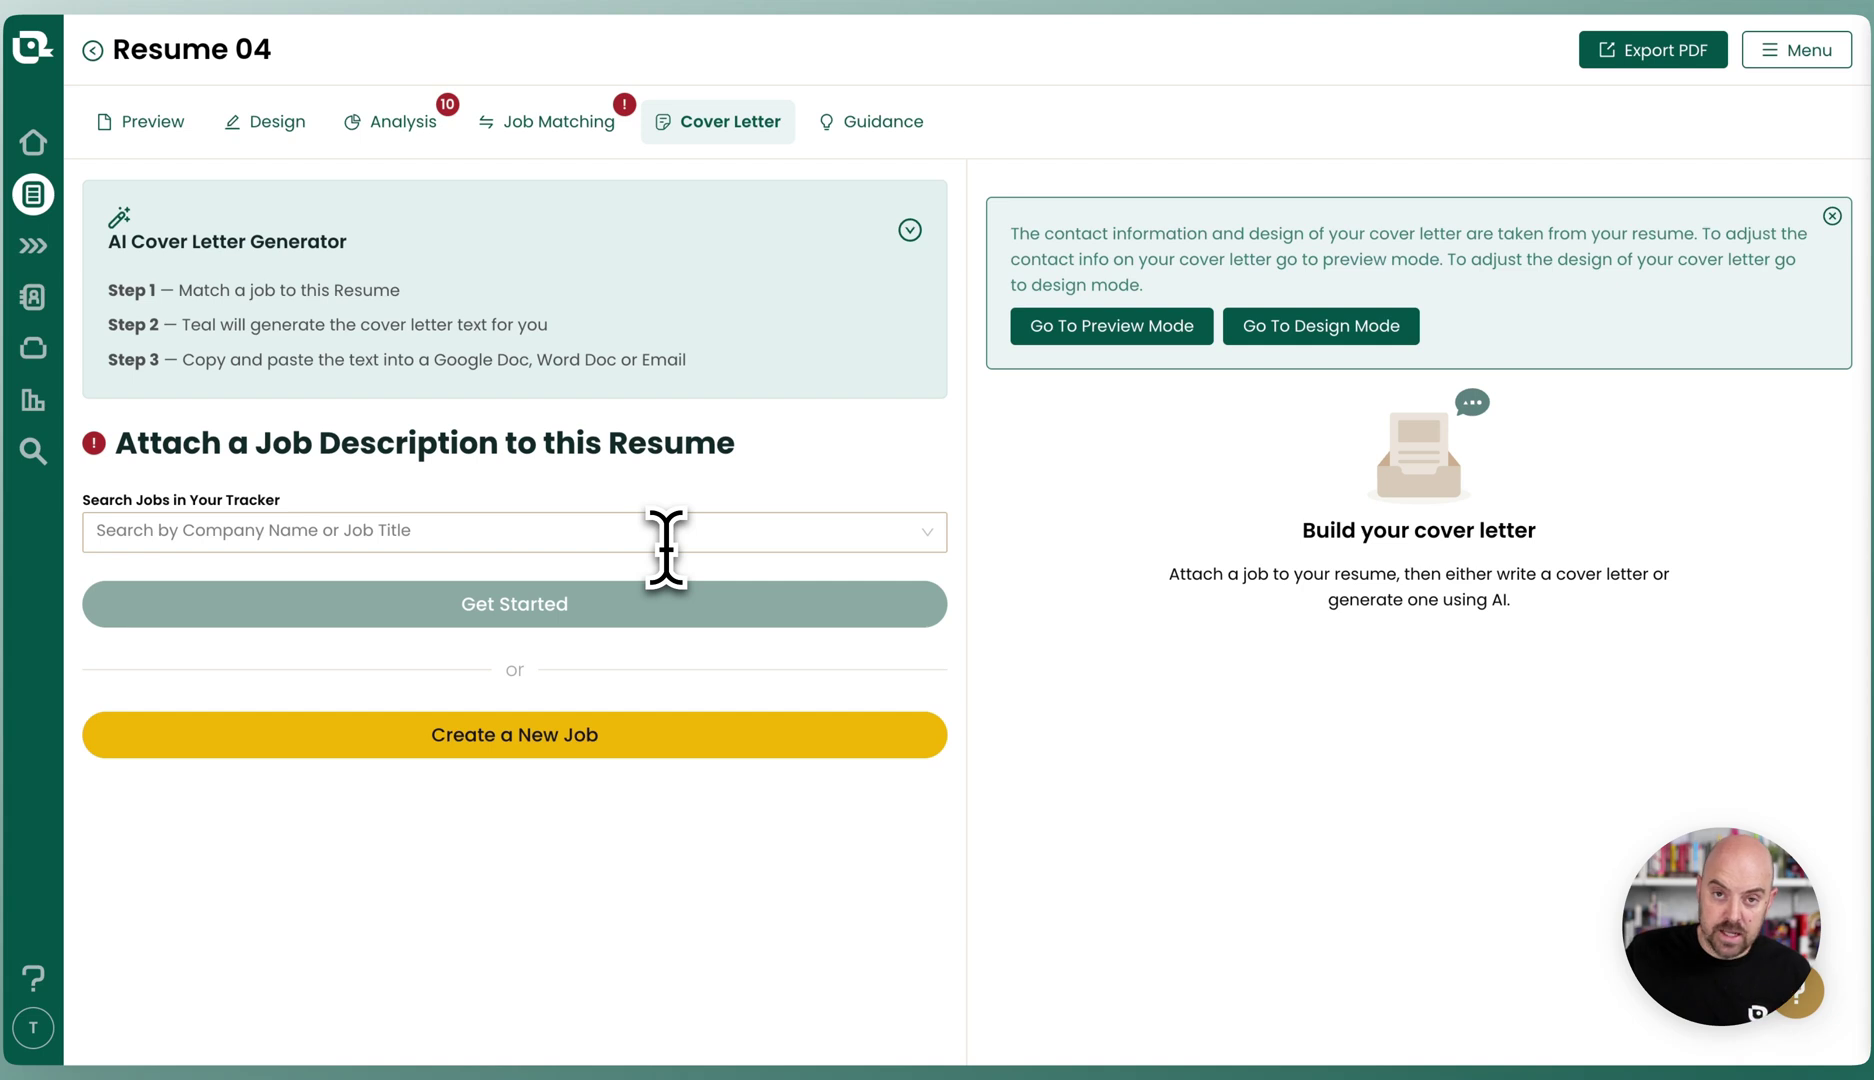
# - Attach the Cardone Ventures Social Media Director job, check Job Matching, and return to the letter
pyautogui.click(666, 548)
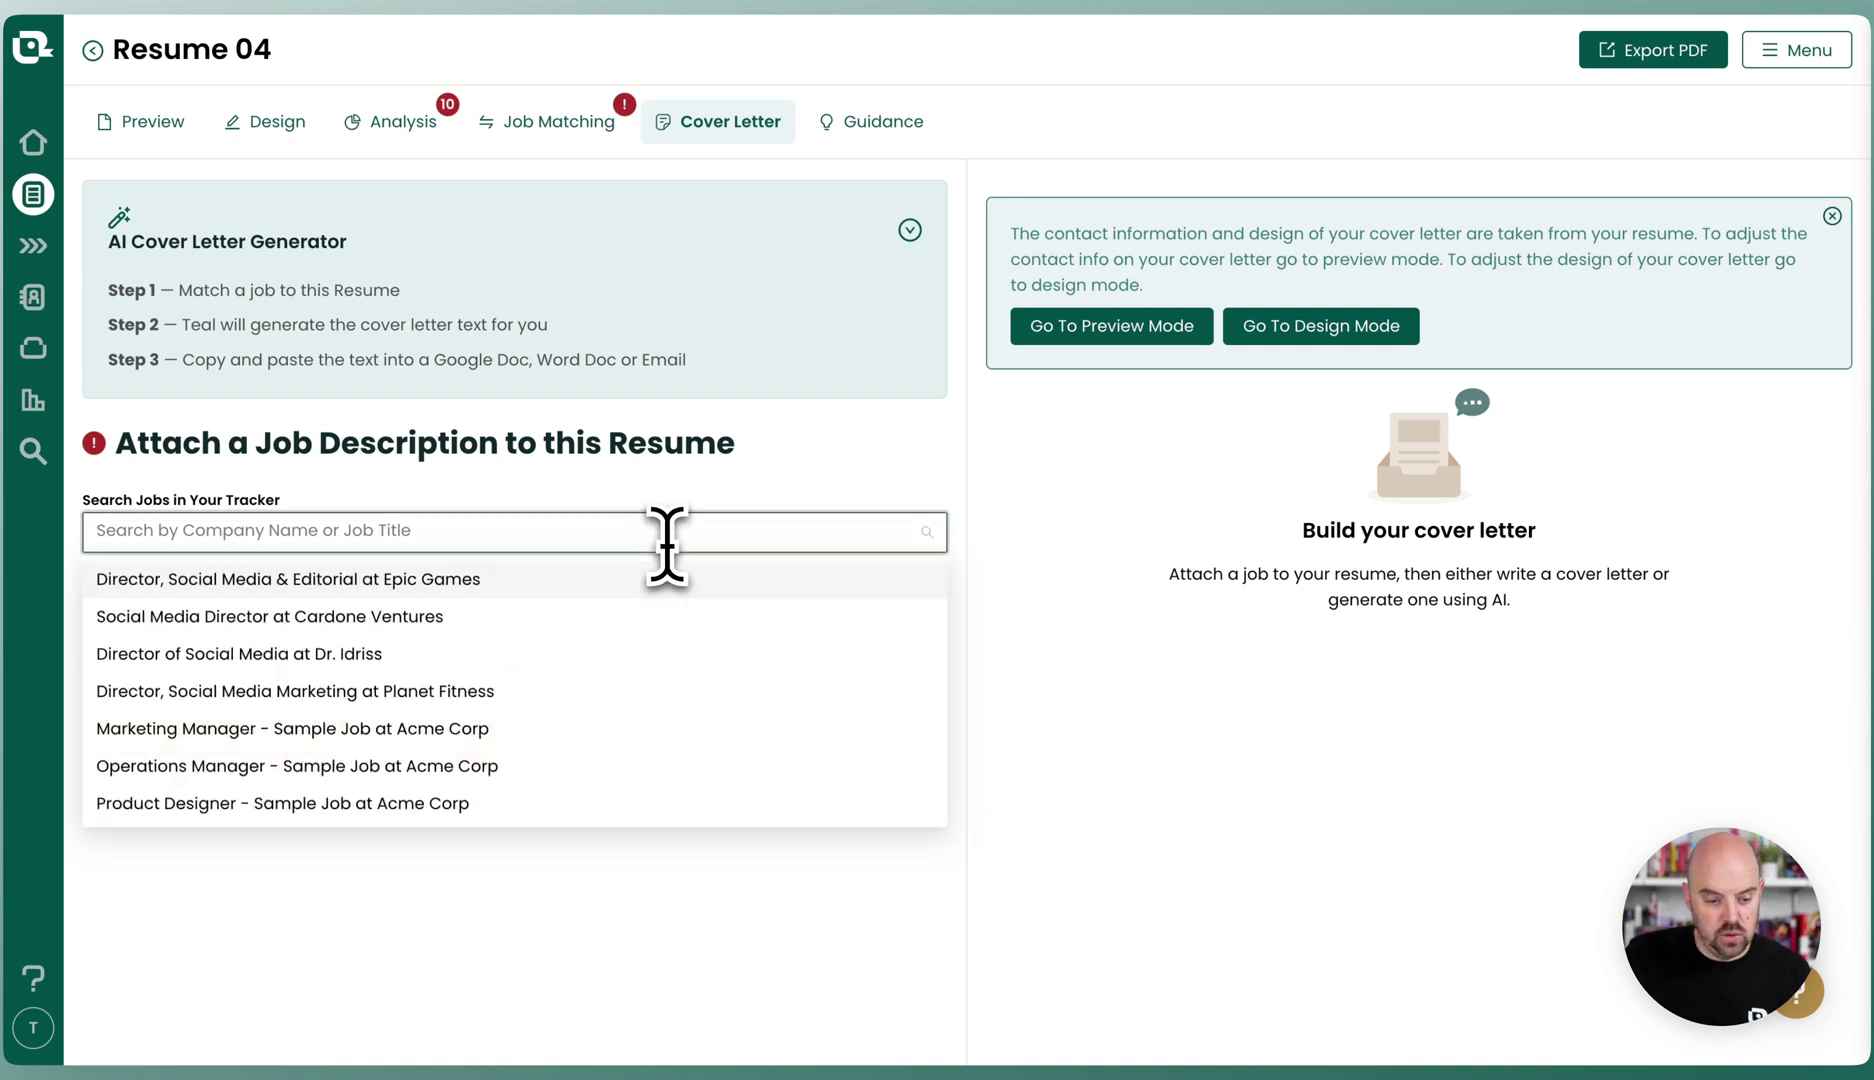
pyautogui.click(270, 620)
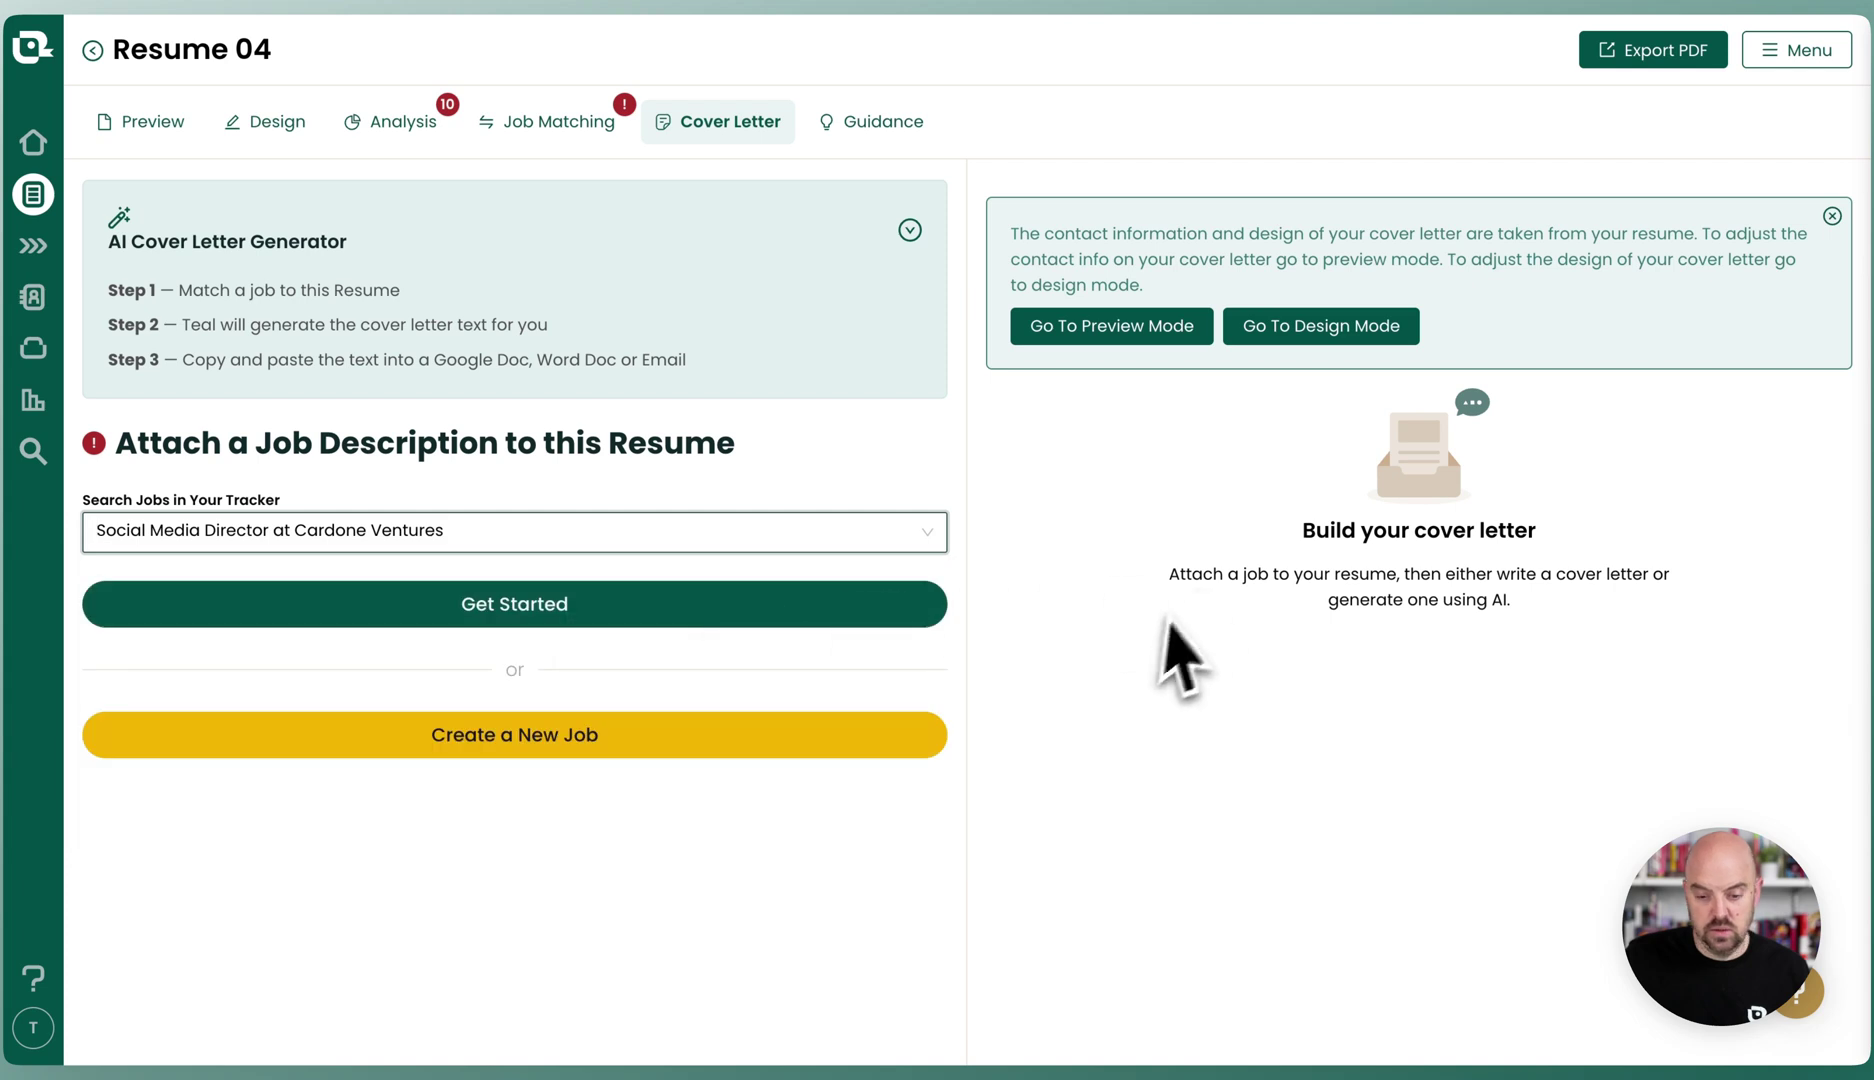
pyautogui.click(652, 612)
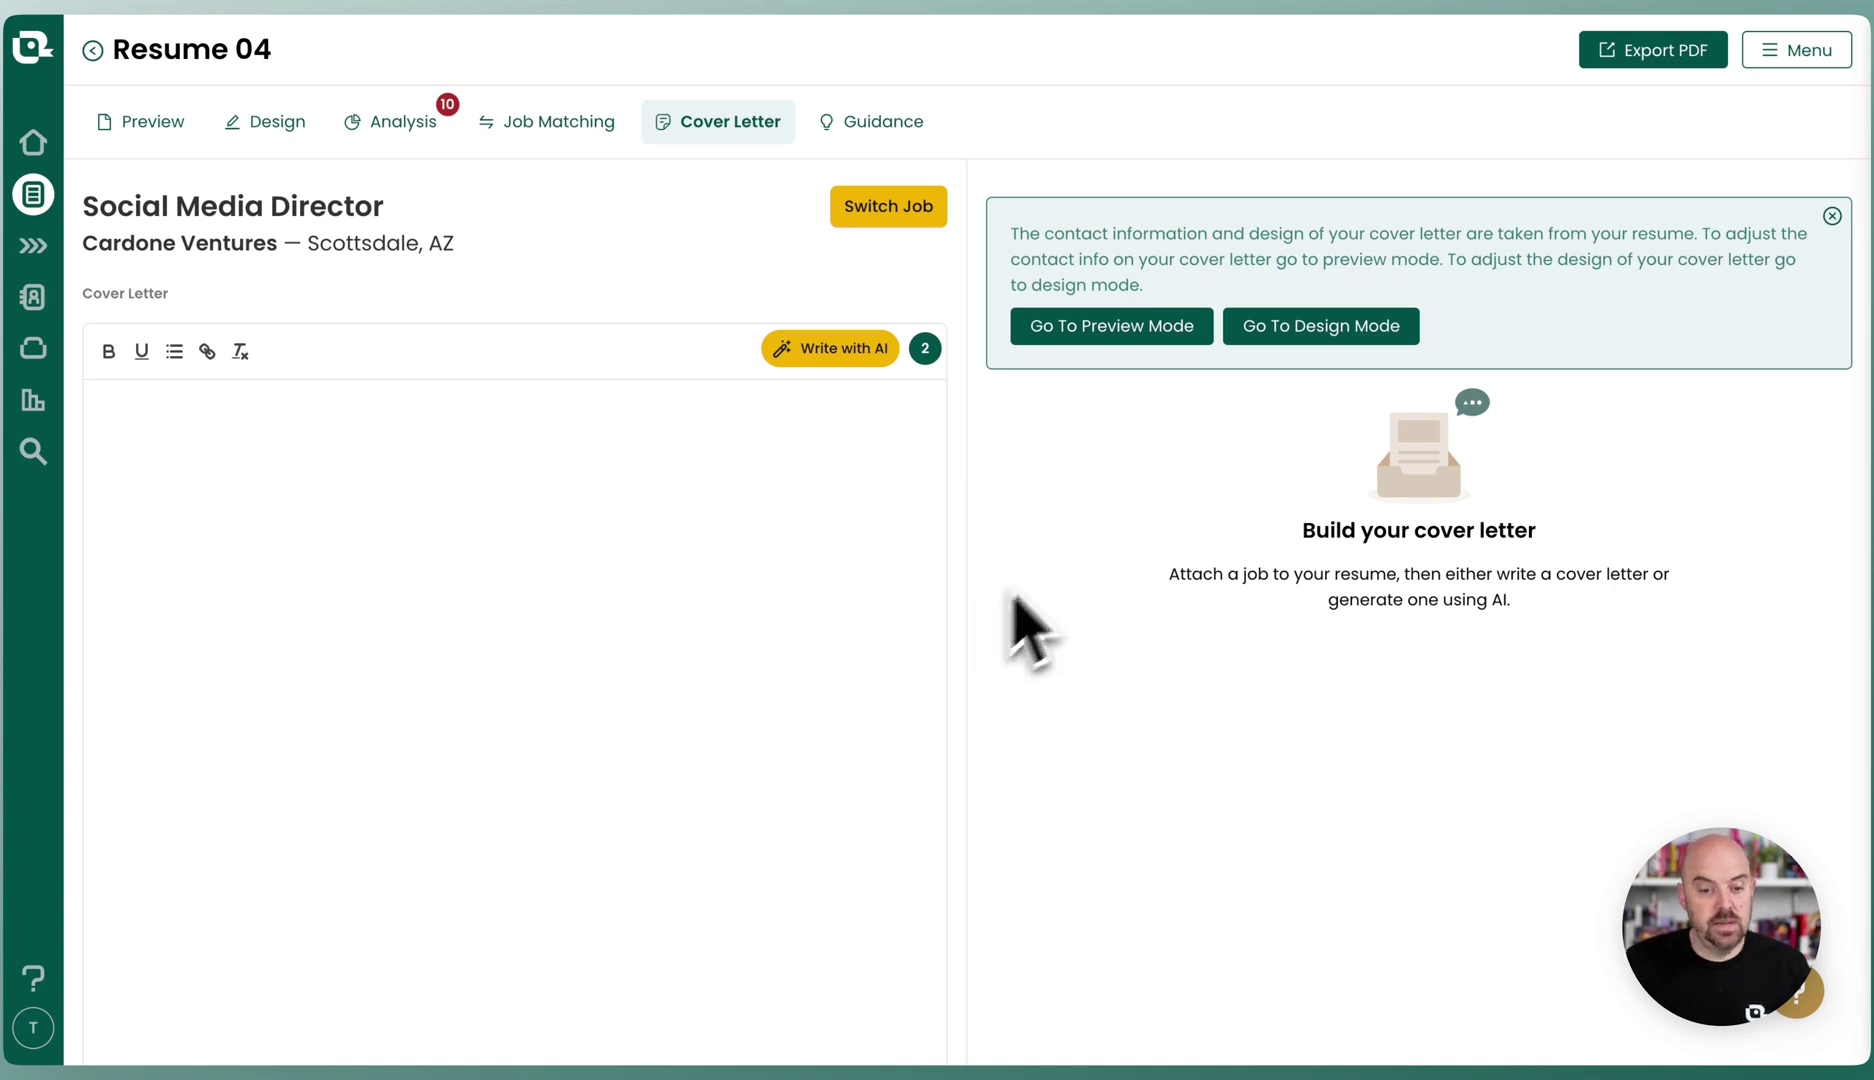
pyautogui.click(552, 122)
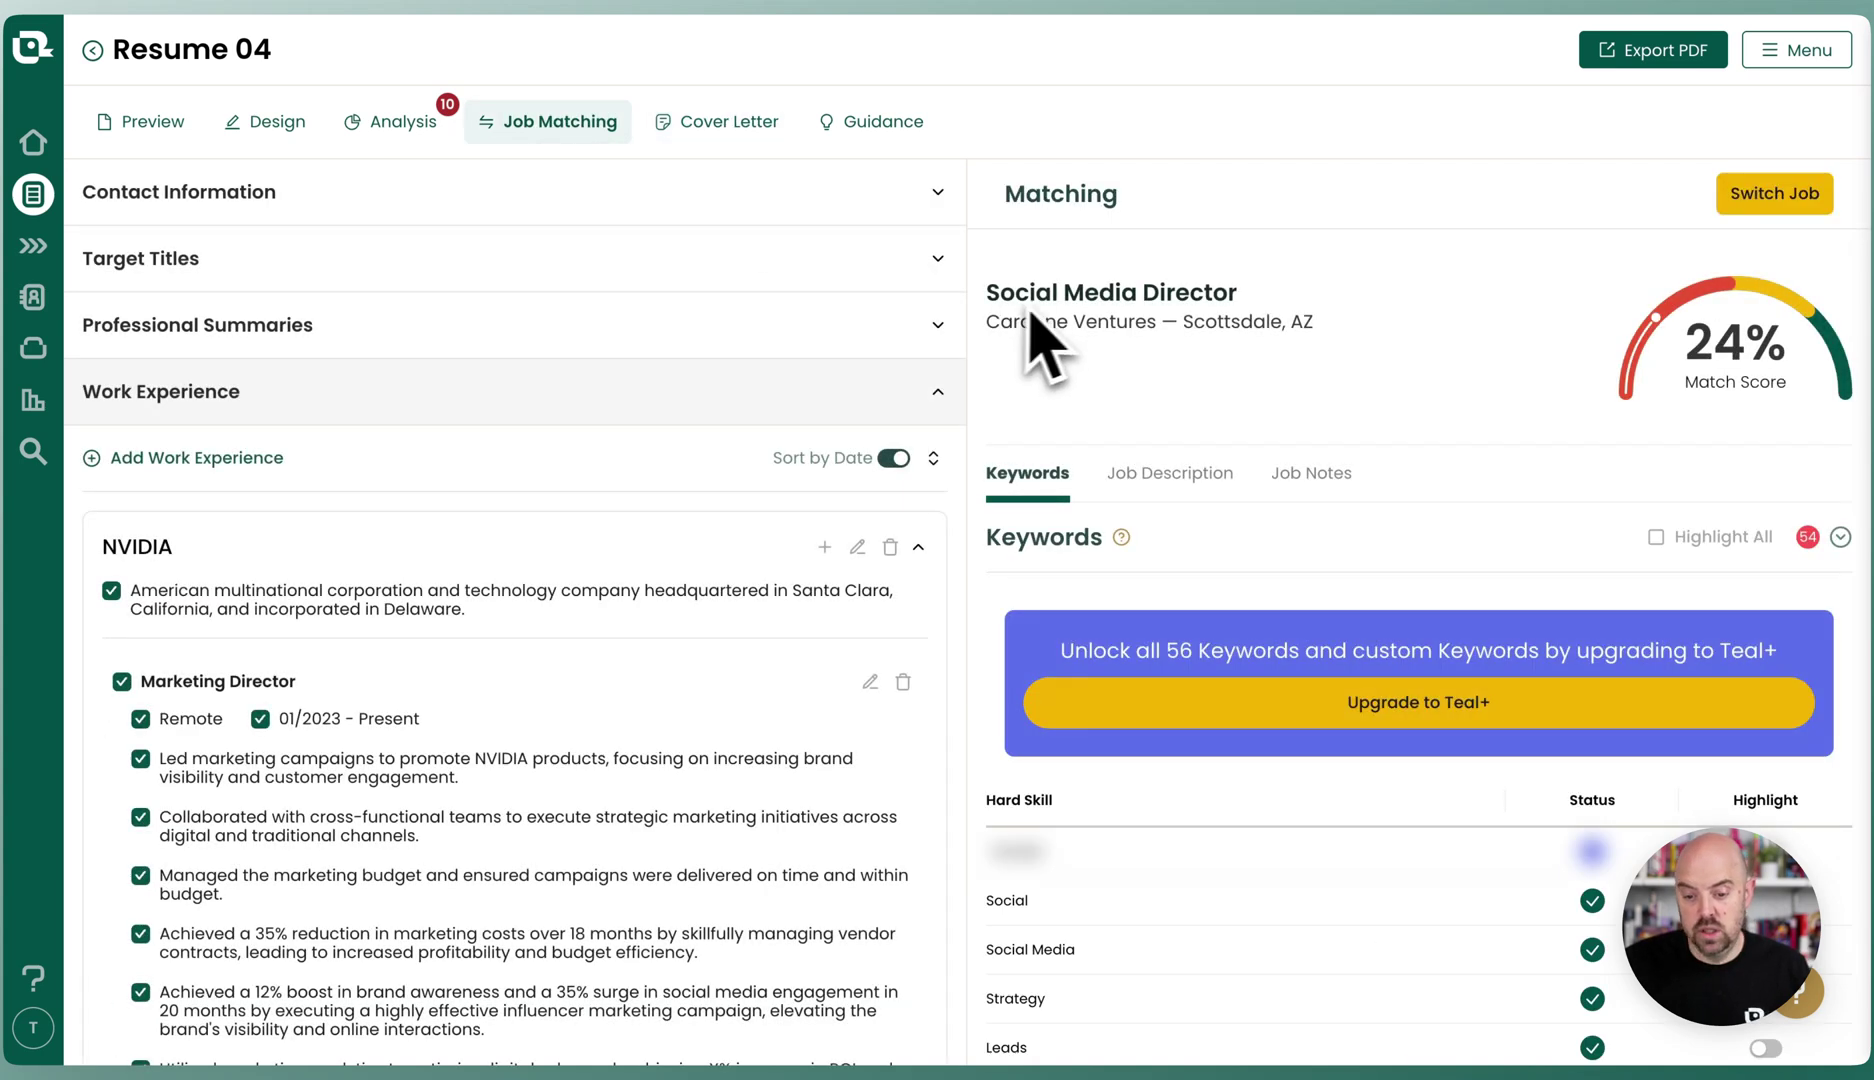
pyautogui.click(728, 122)
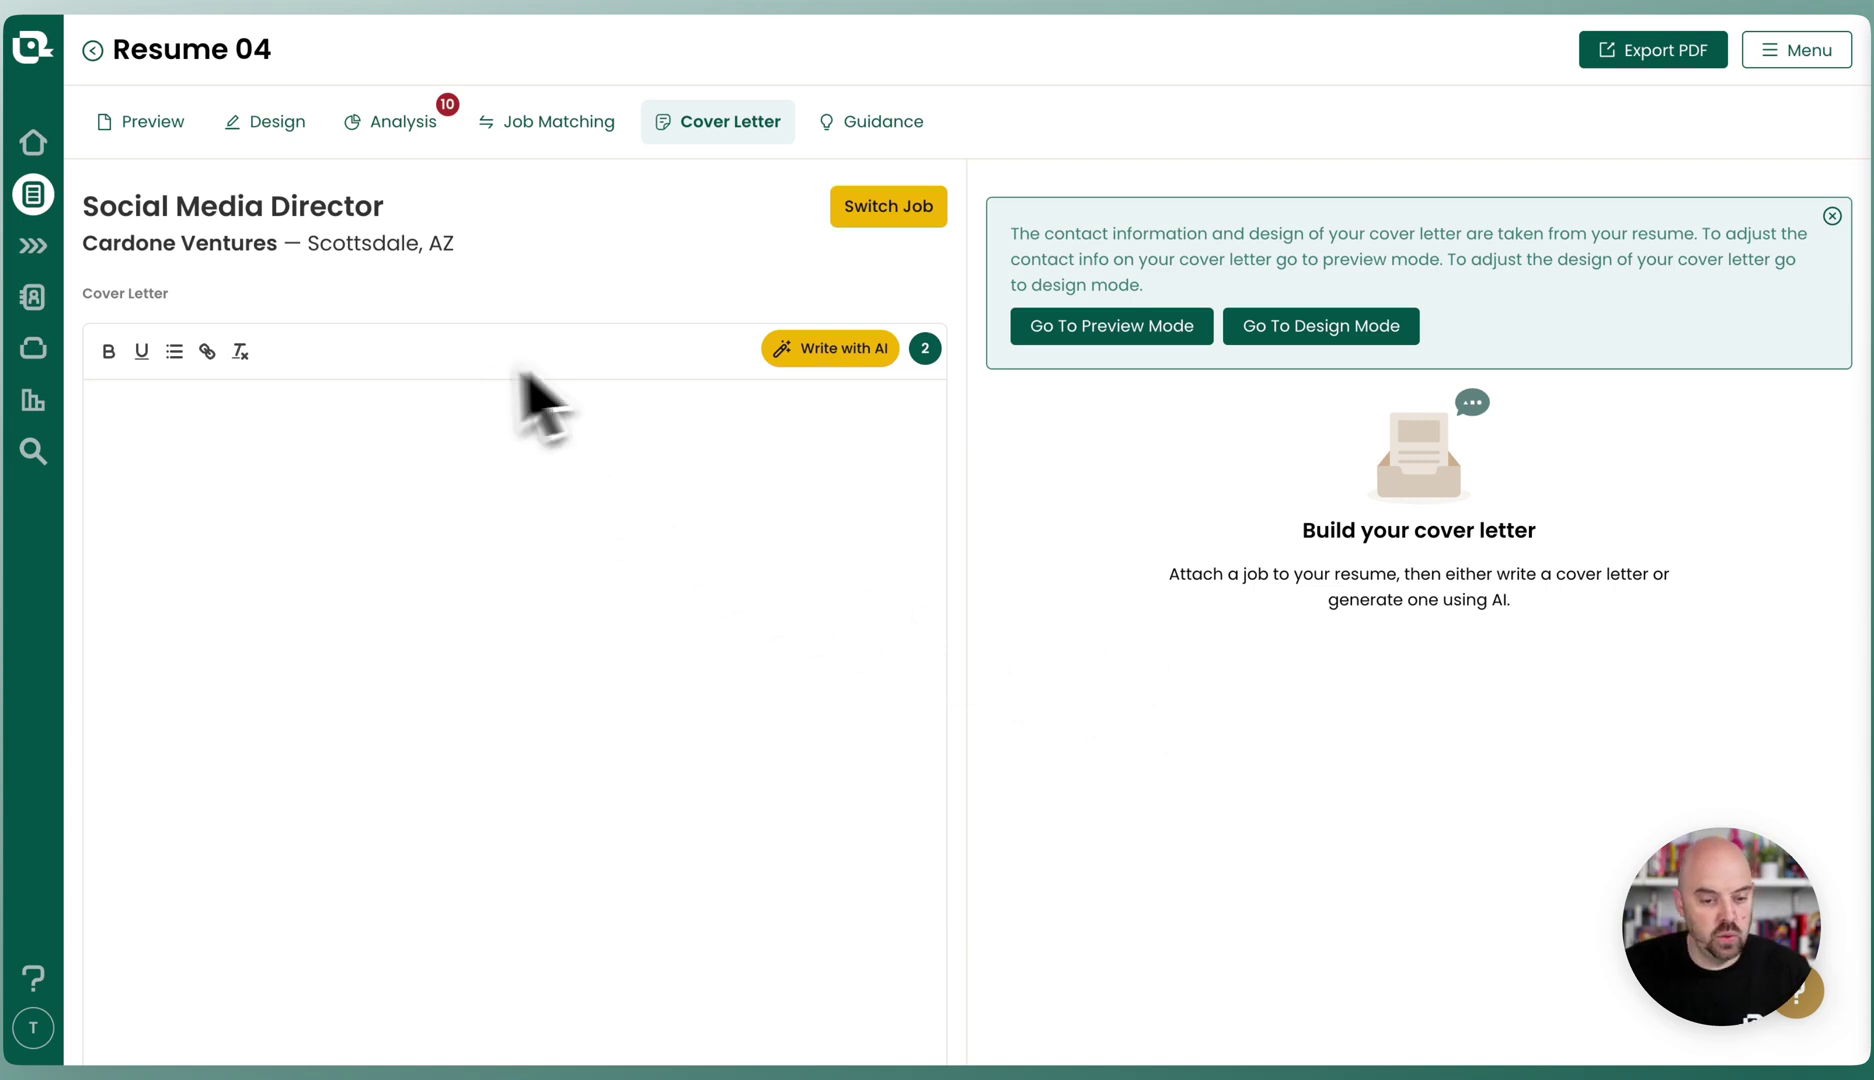
# - Open the AI settings and review the Tone, Job Description, Custom Prompt and Length options
pyautogui.click(834, 375)
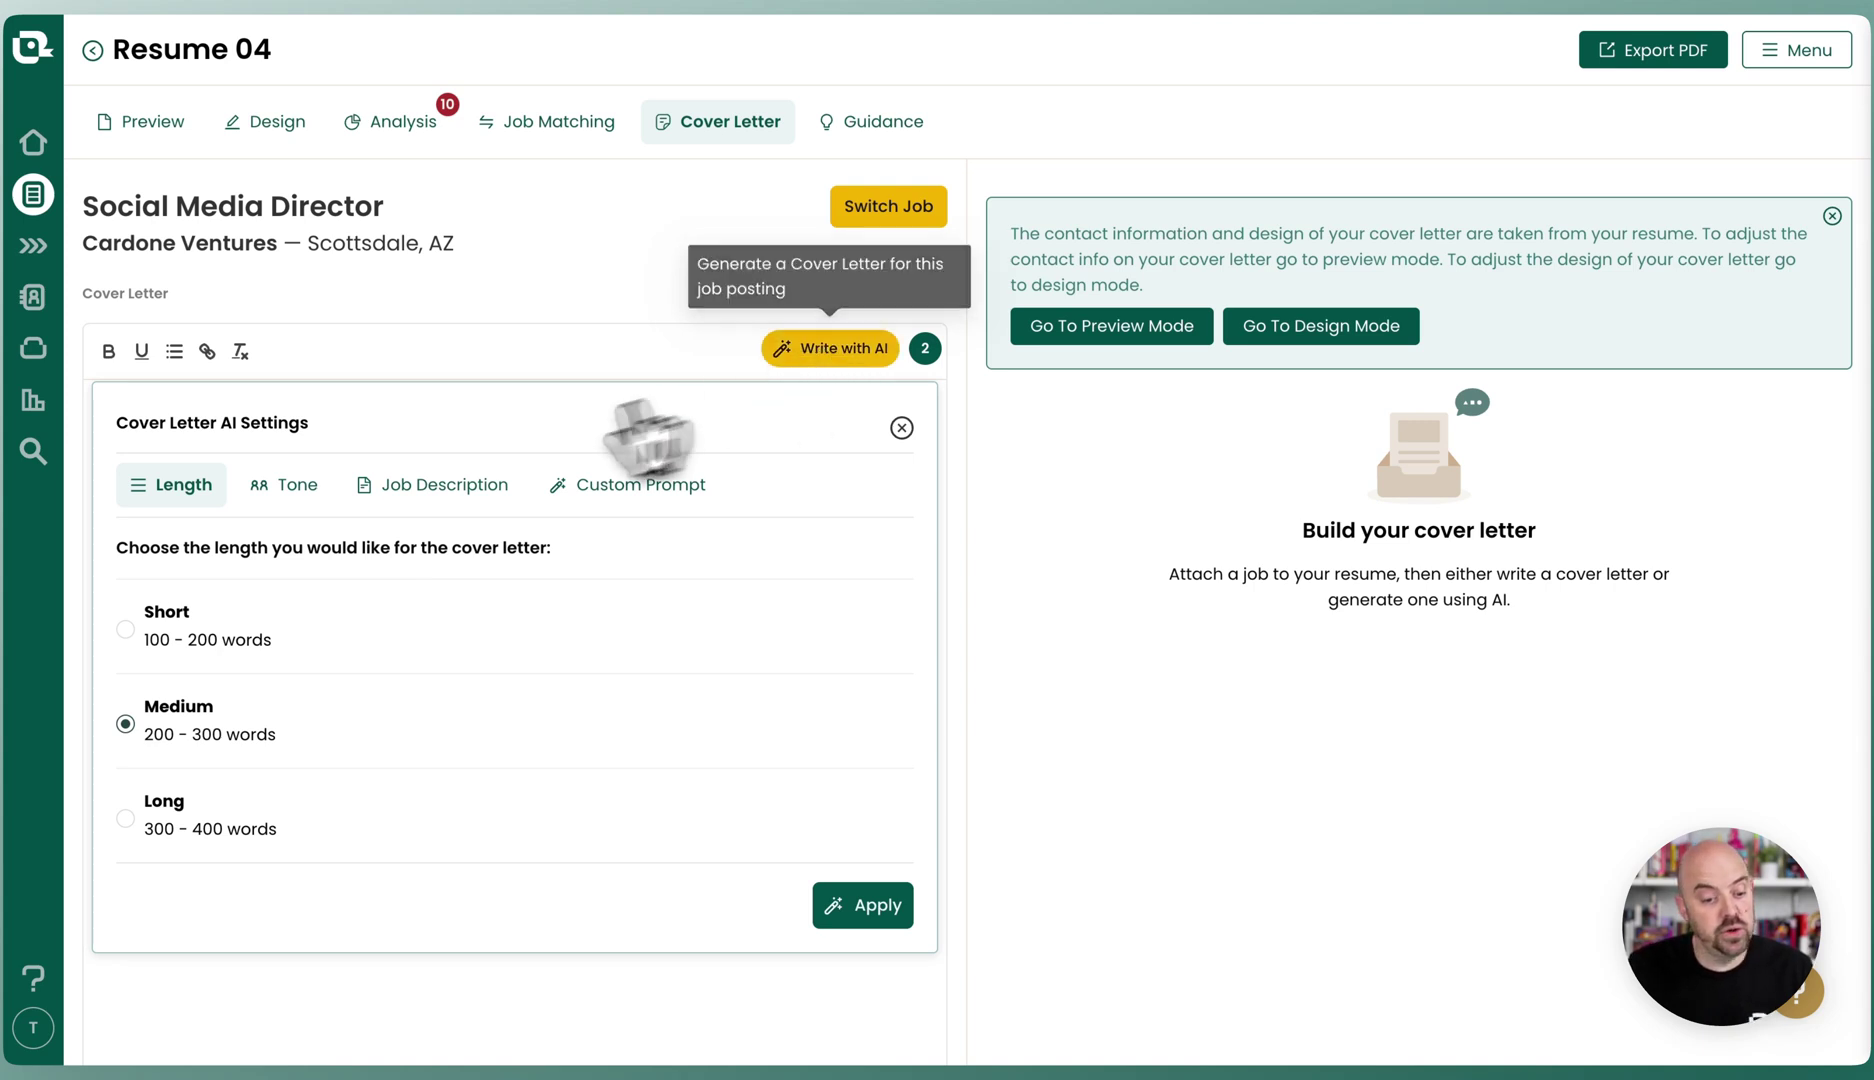
pyautogui.click(298, 520)
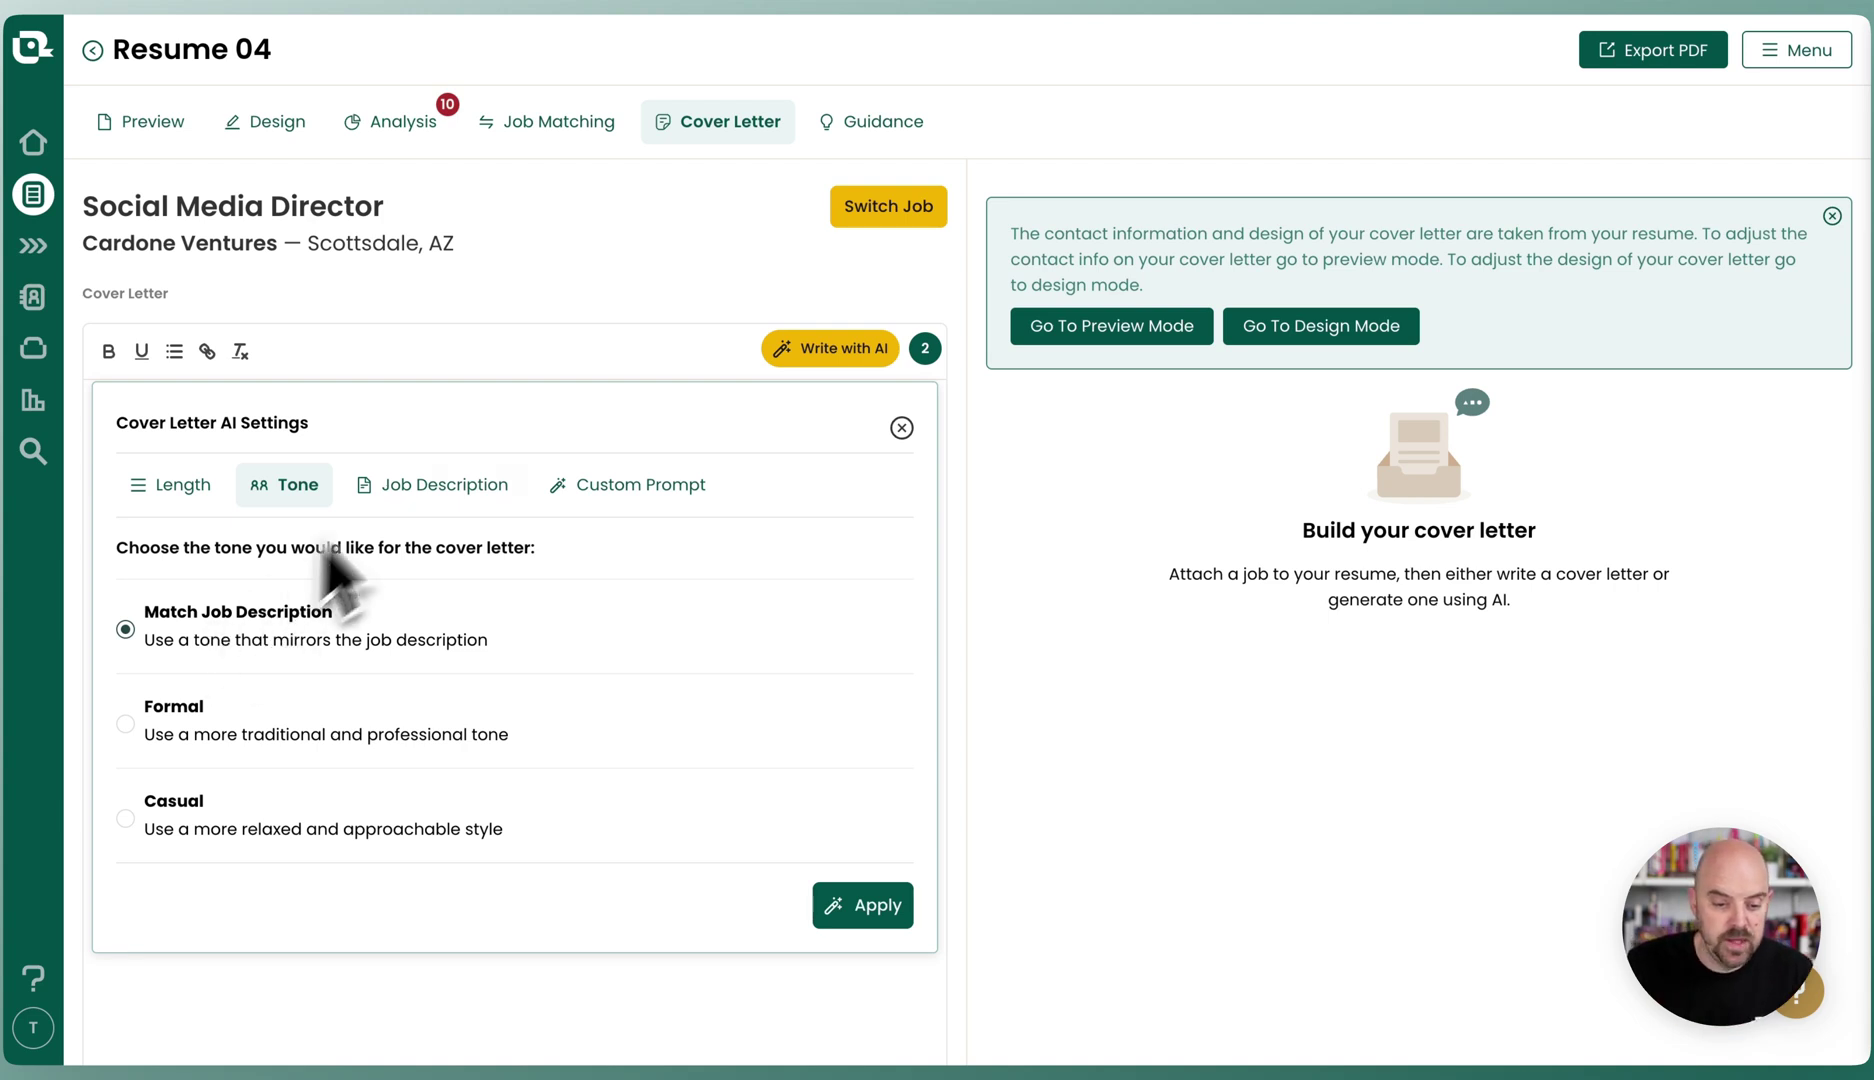
pyautogui.click(440, 487)
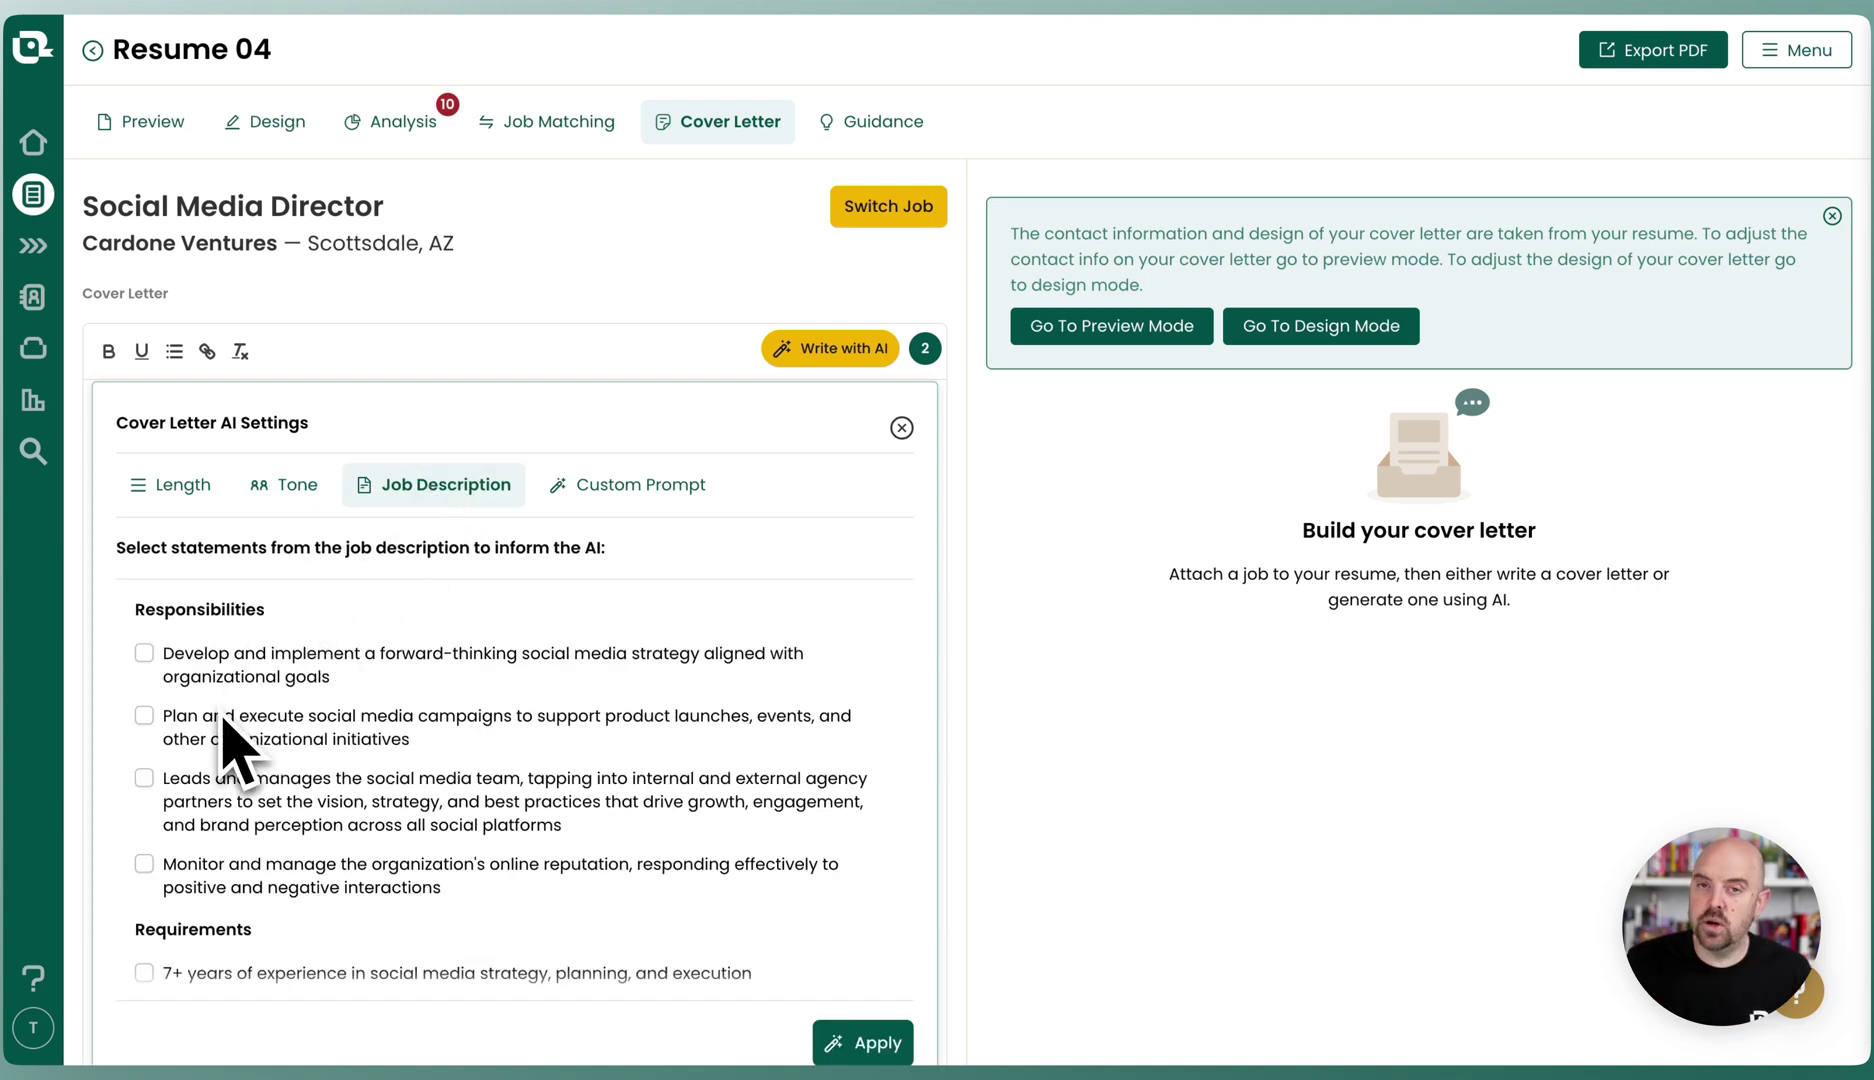
pyautogui.scroll(-2, 272, 773)
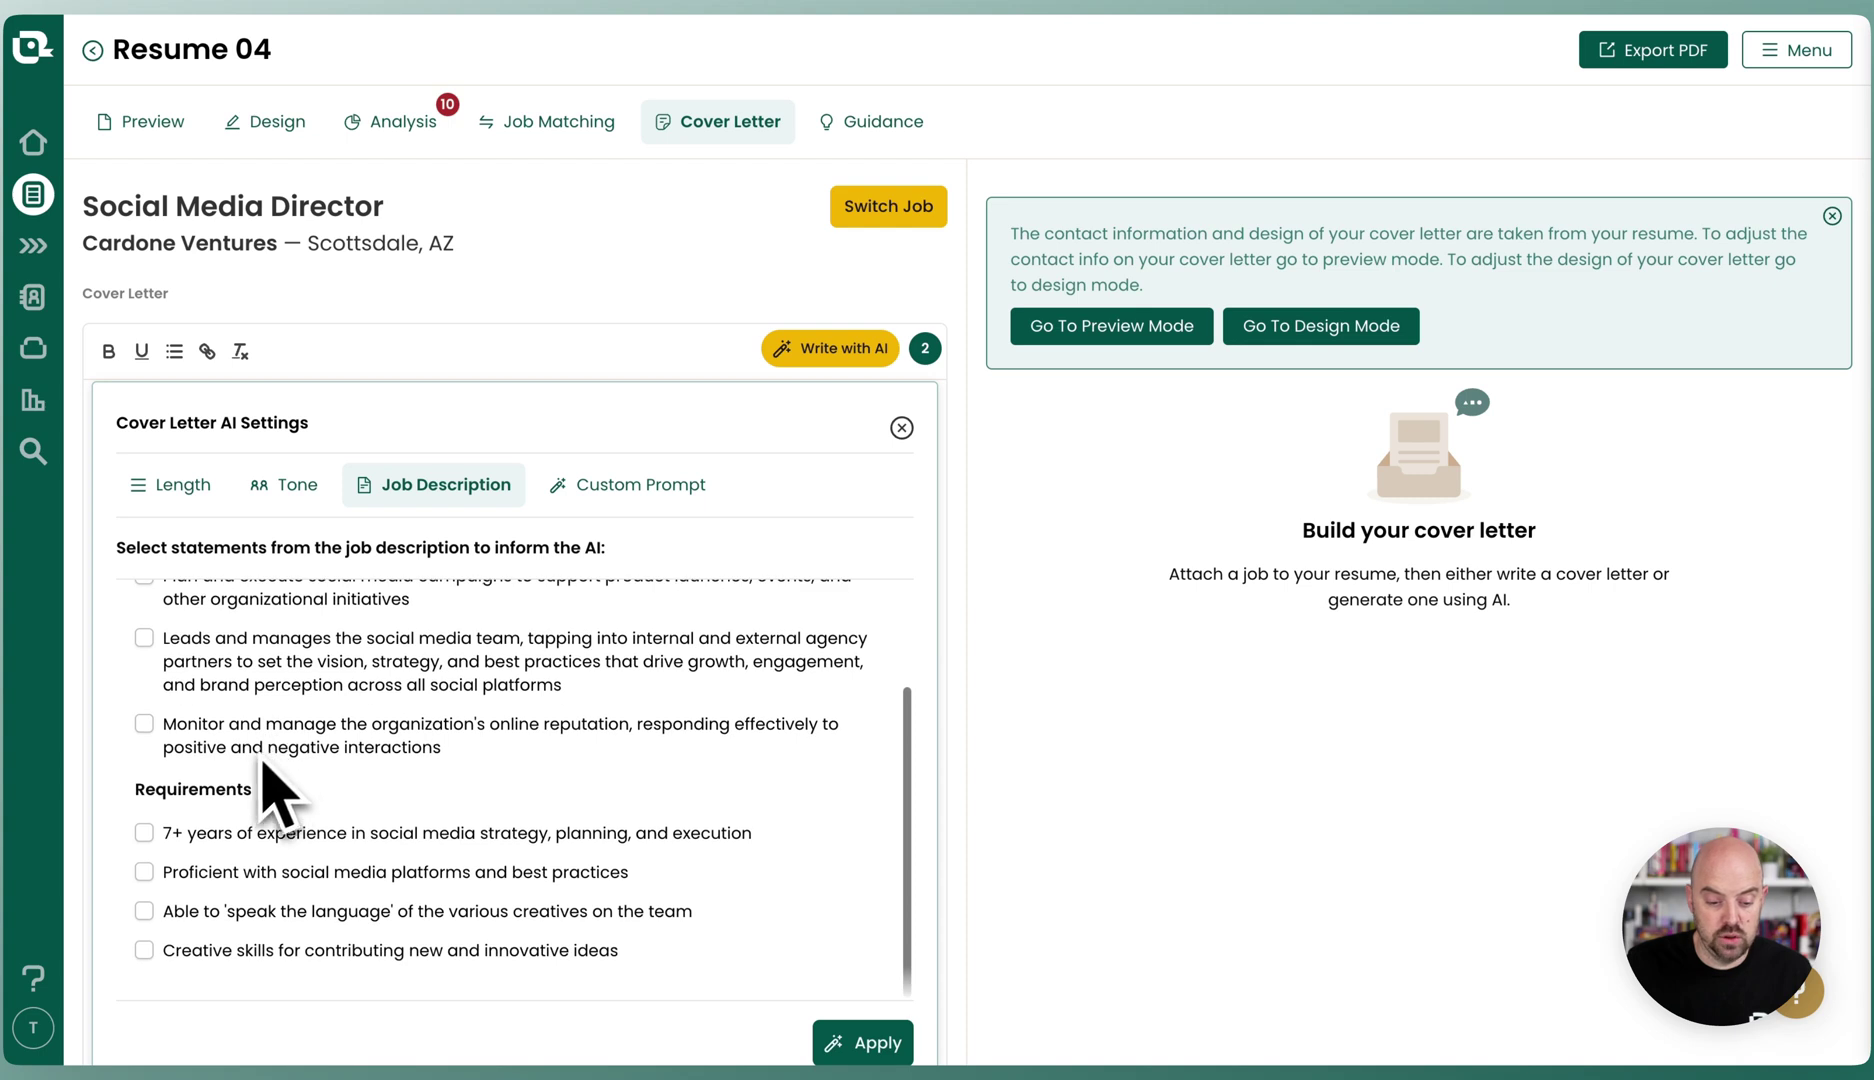
pyautogui.scroll(3, 250, 770)
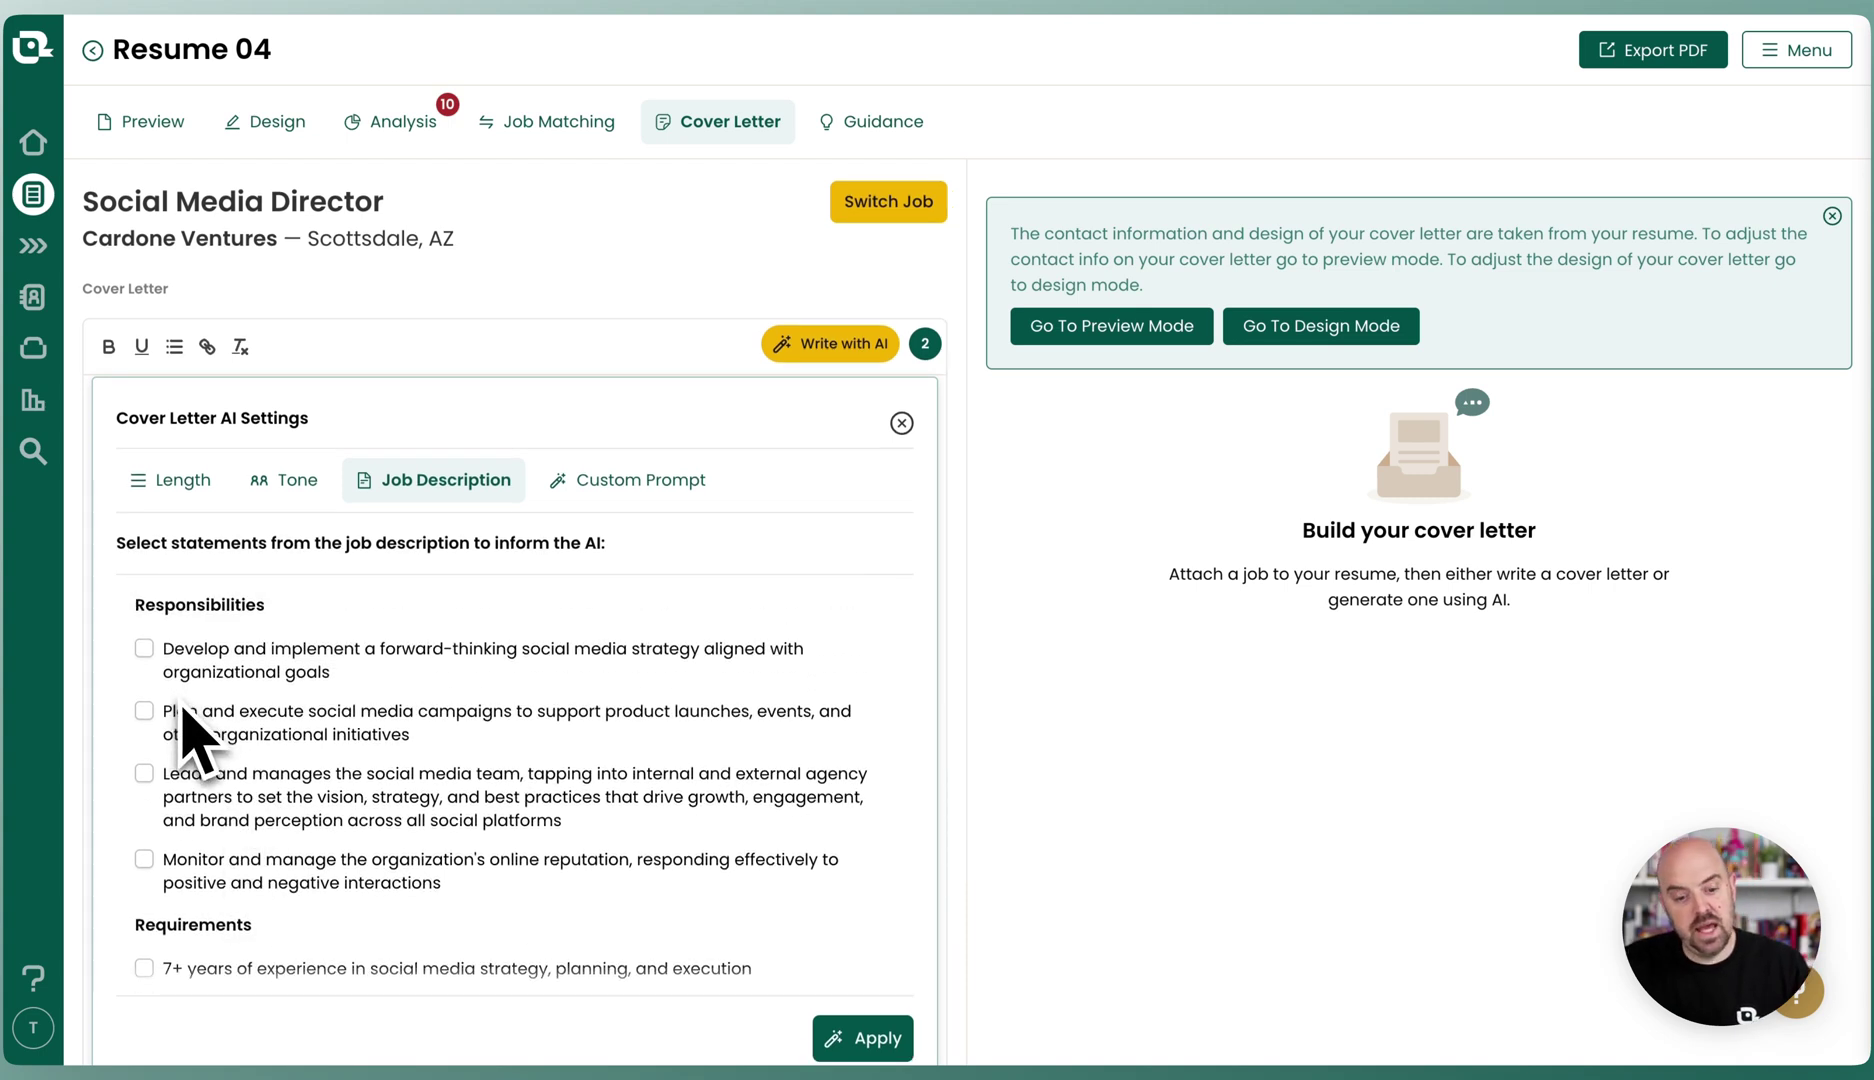
pyautogui.click(645, 484)
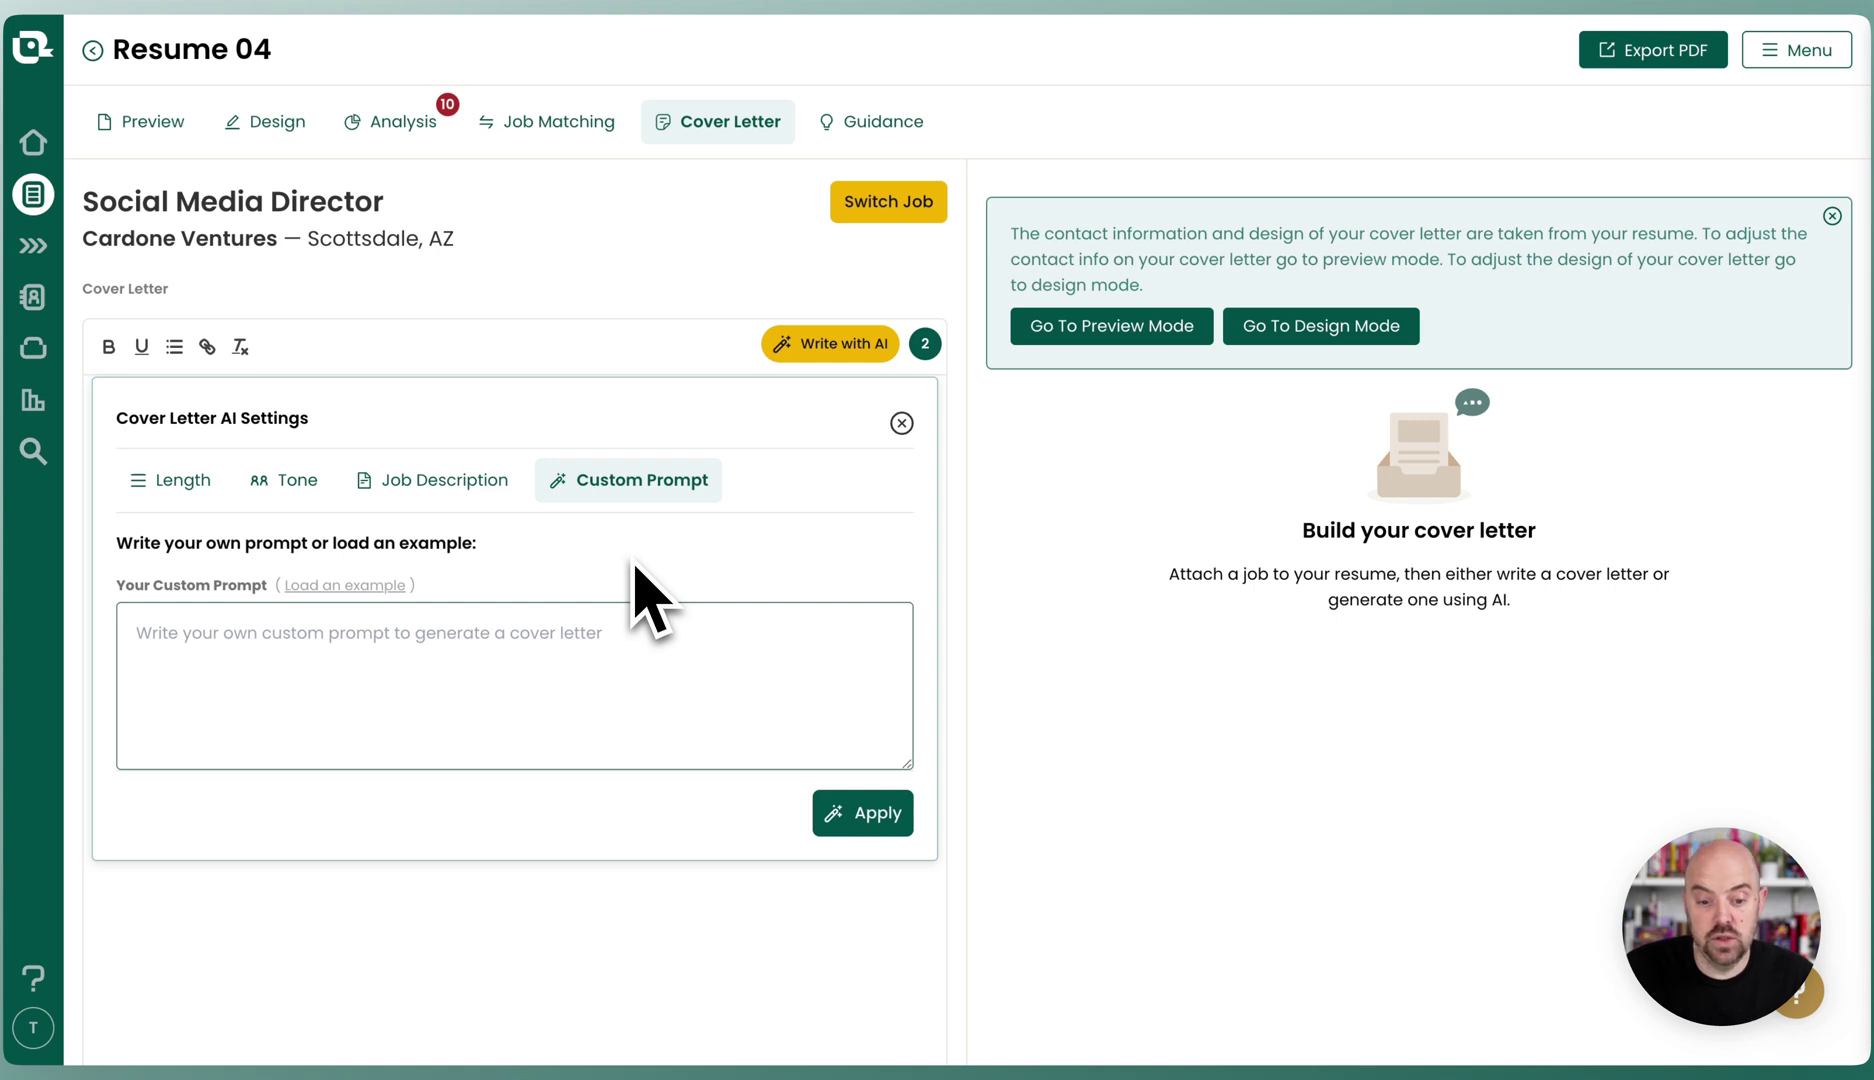
pyautogui.click(205, 478)
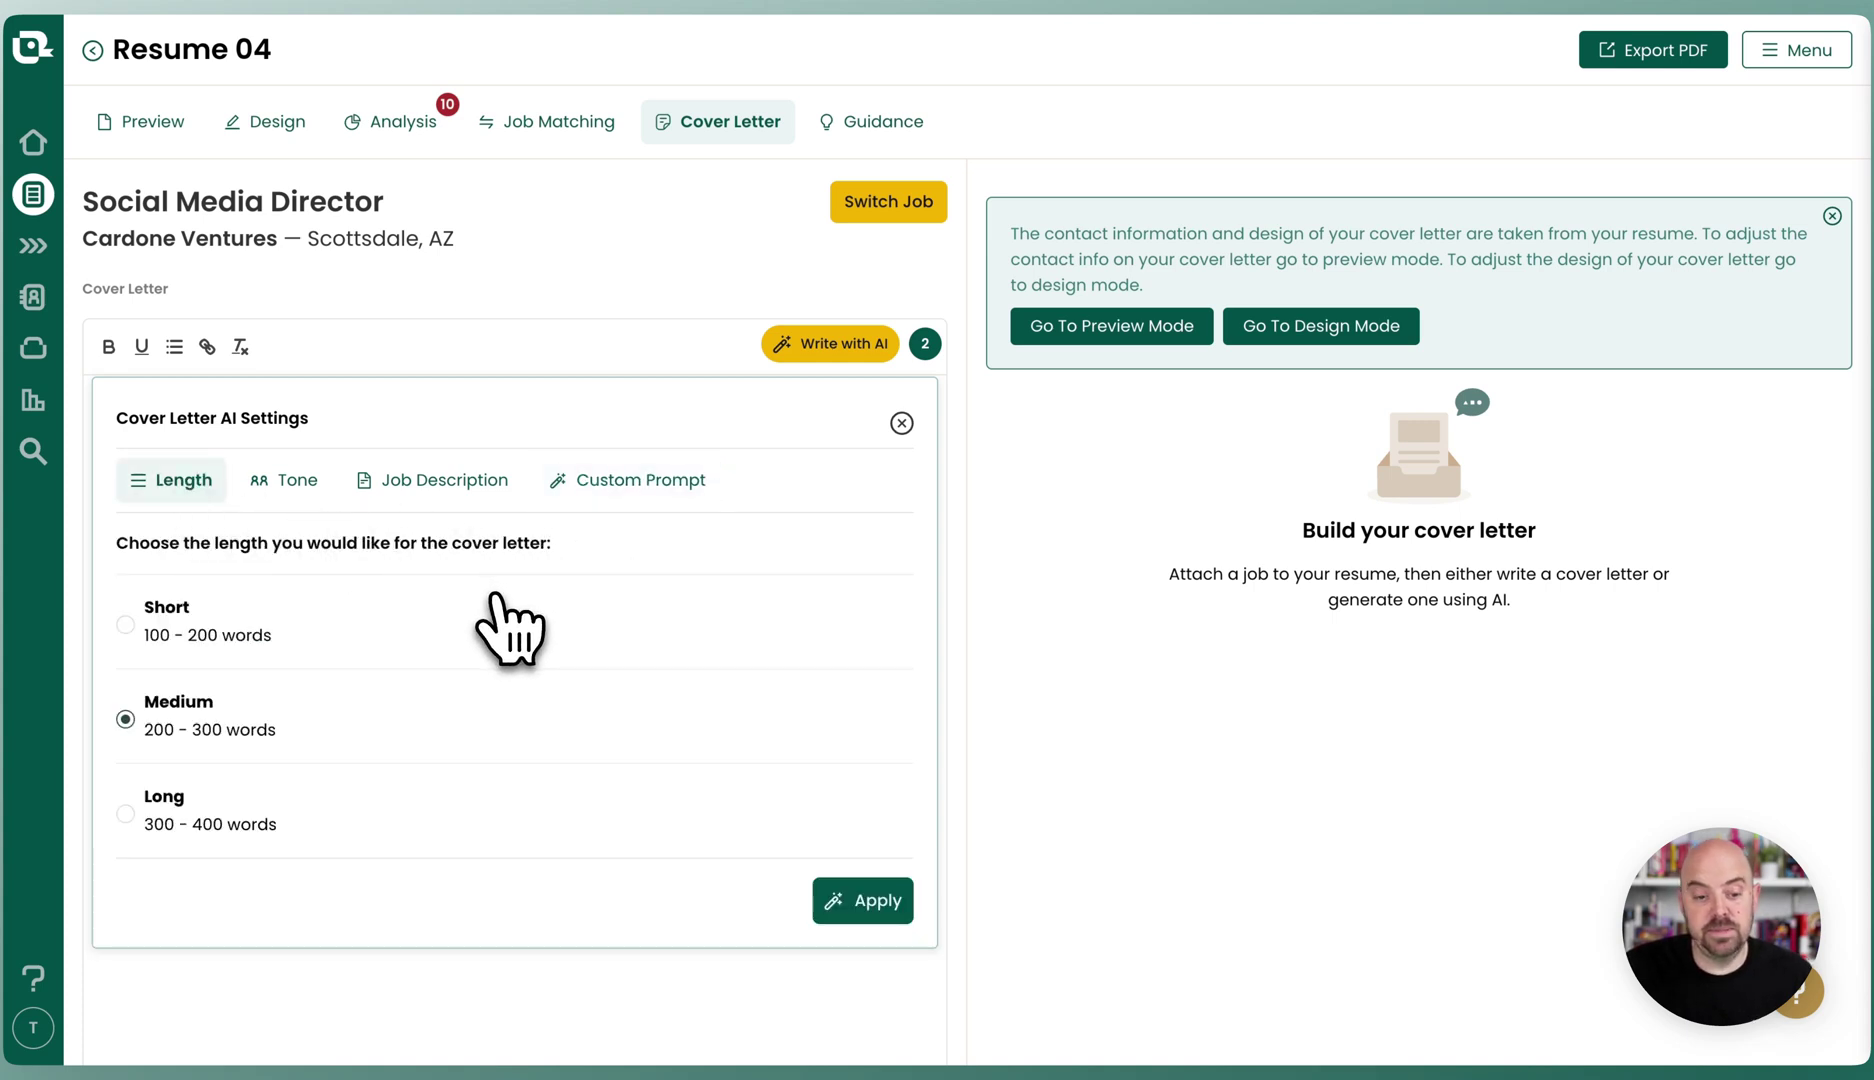
# - Generate the medium-length AI cover letter, dismiss the info notice, and read through it
pyautogui.click(845, 900)
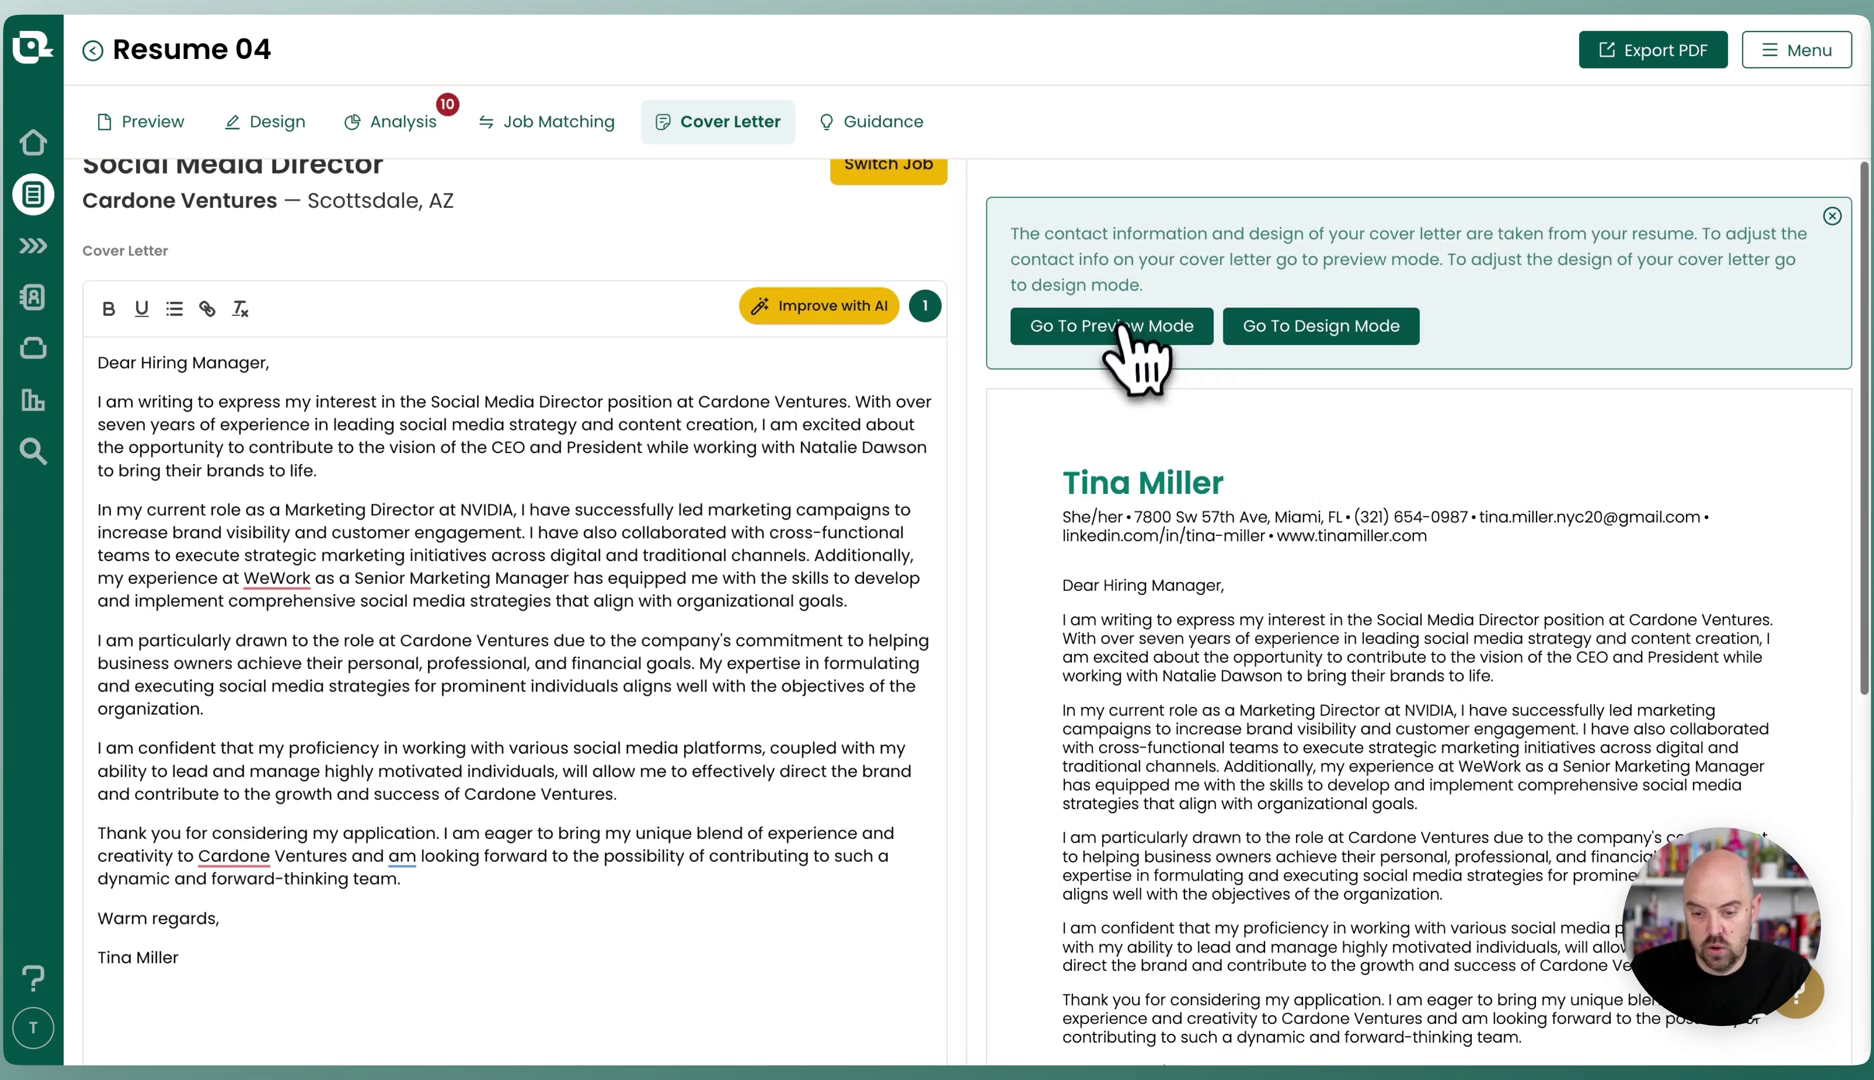
pyautogui.click(1832, 212)
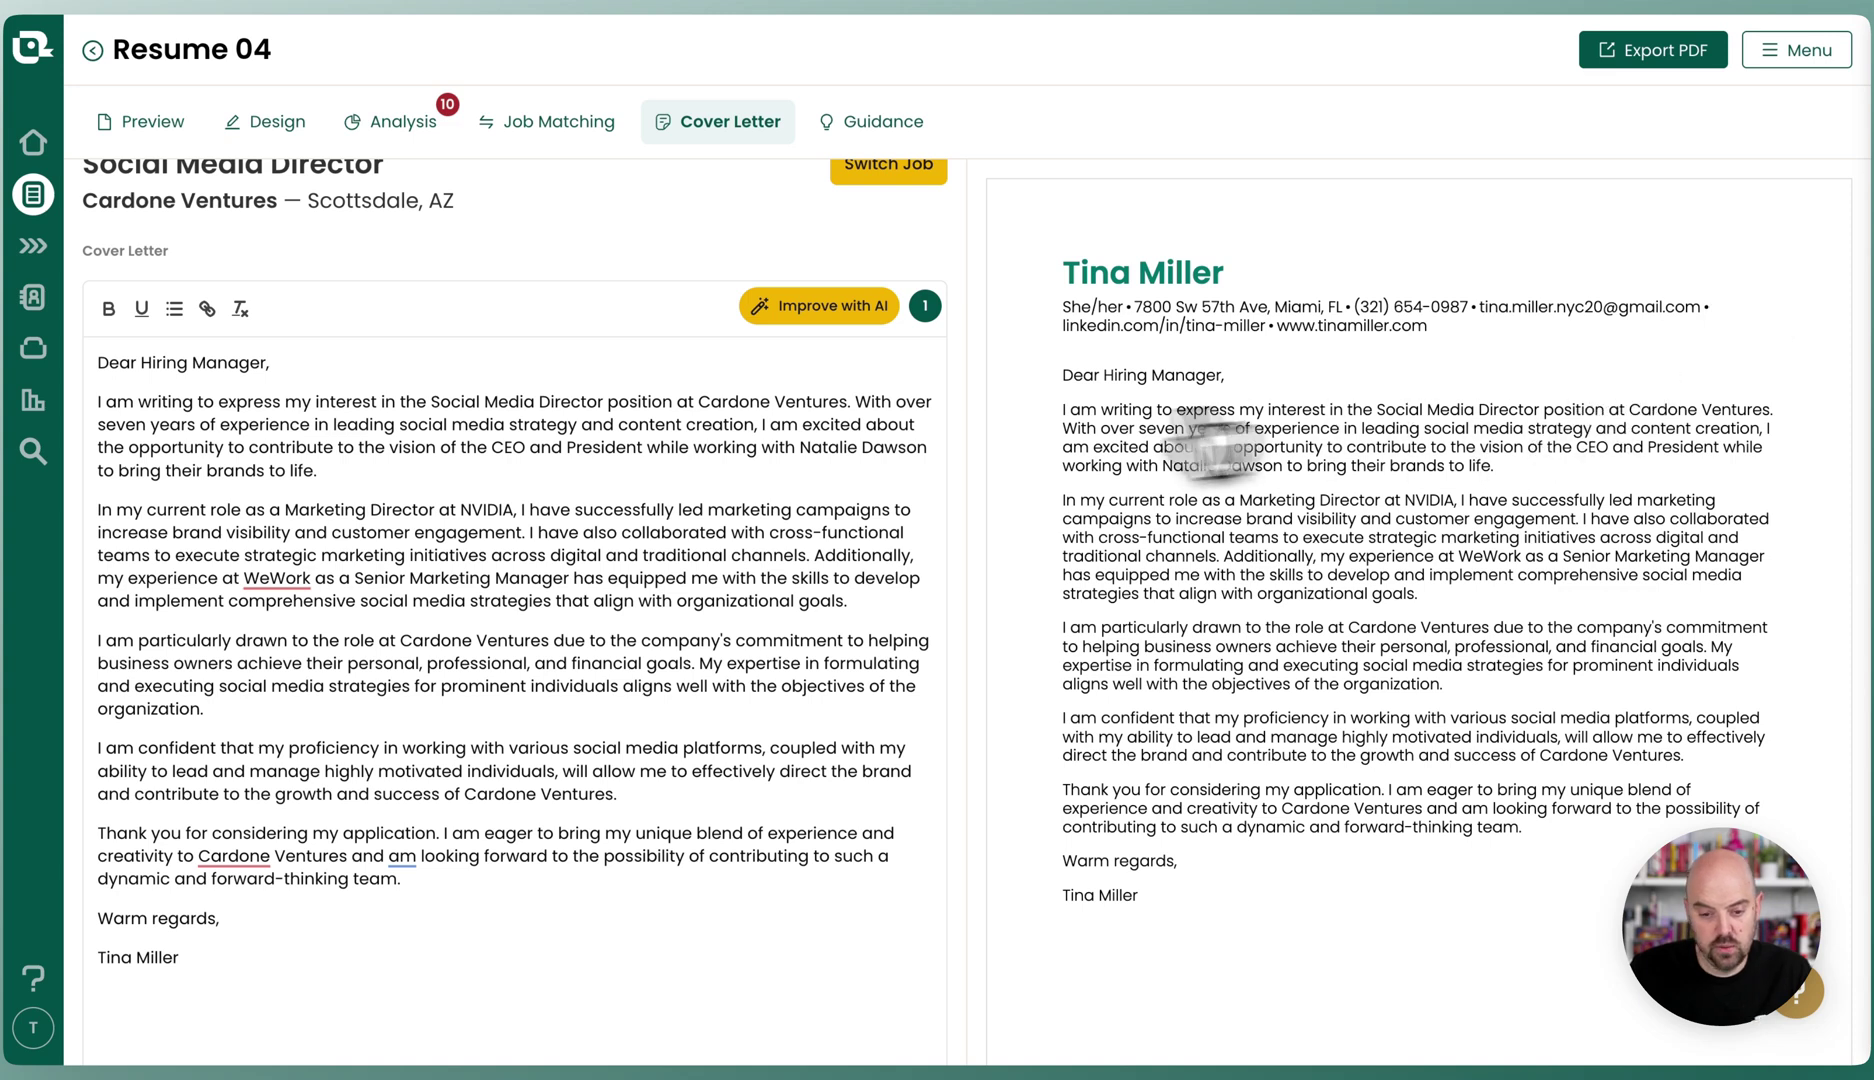
pyautogui.scroll(-1, 400, 715)
pyautogui.scroll(-2, 270, 690)
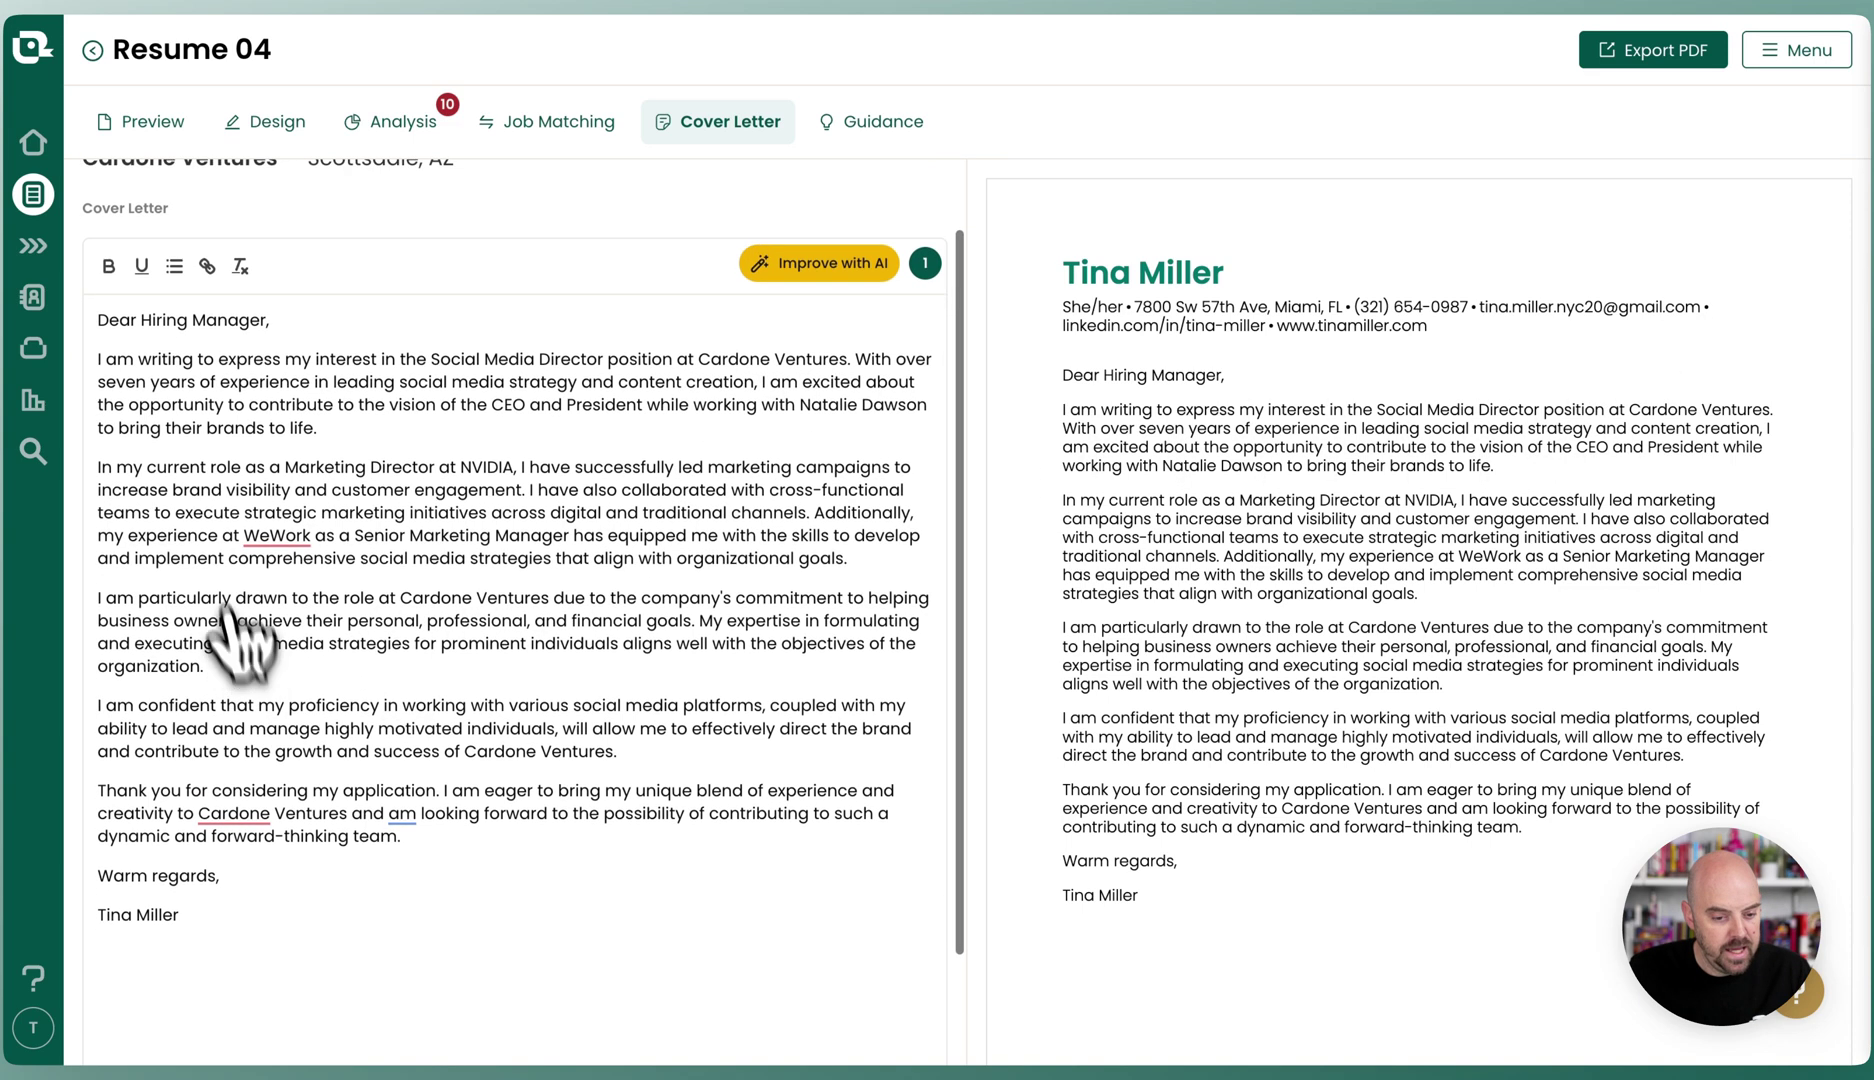
pyautogui.scroll(-2, 140, 890)
pyautogui.scroll(3, 165, 910)
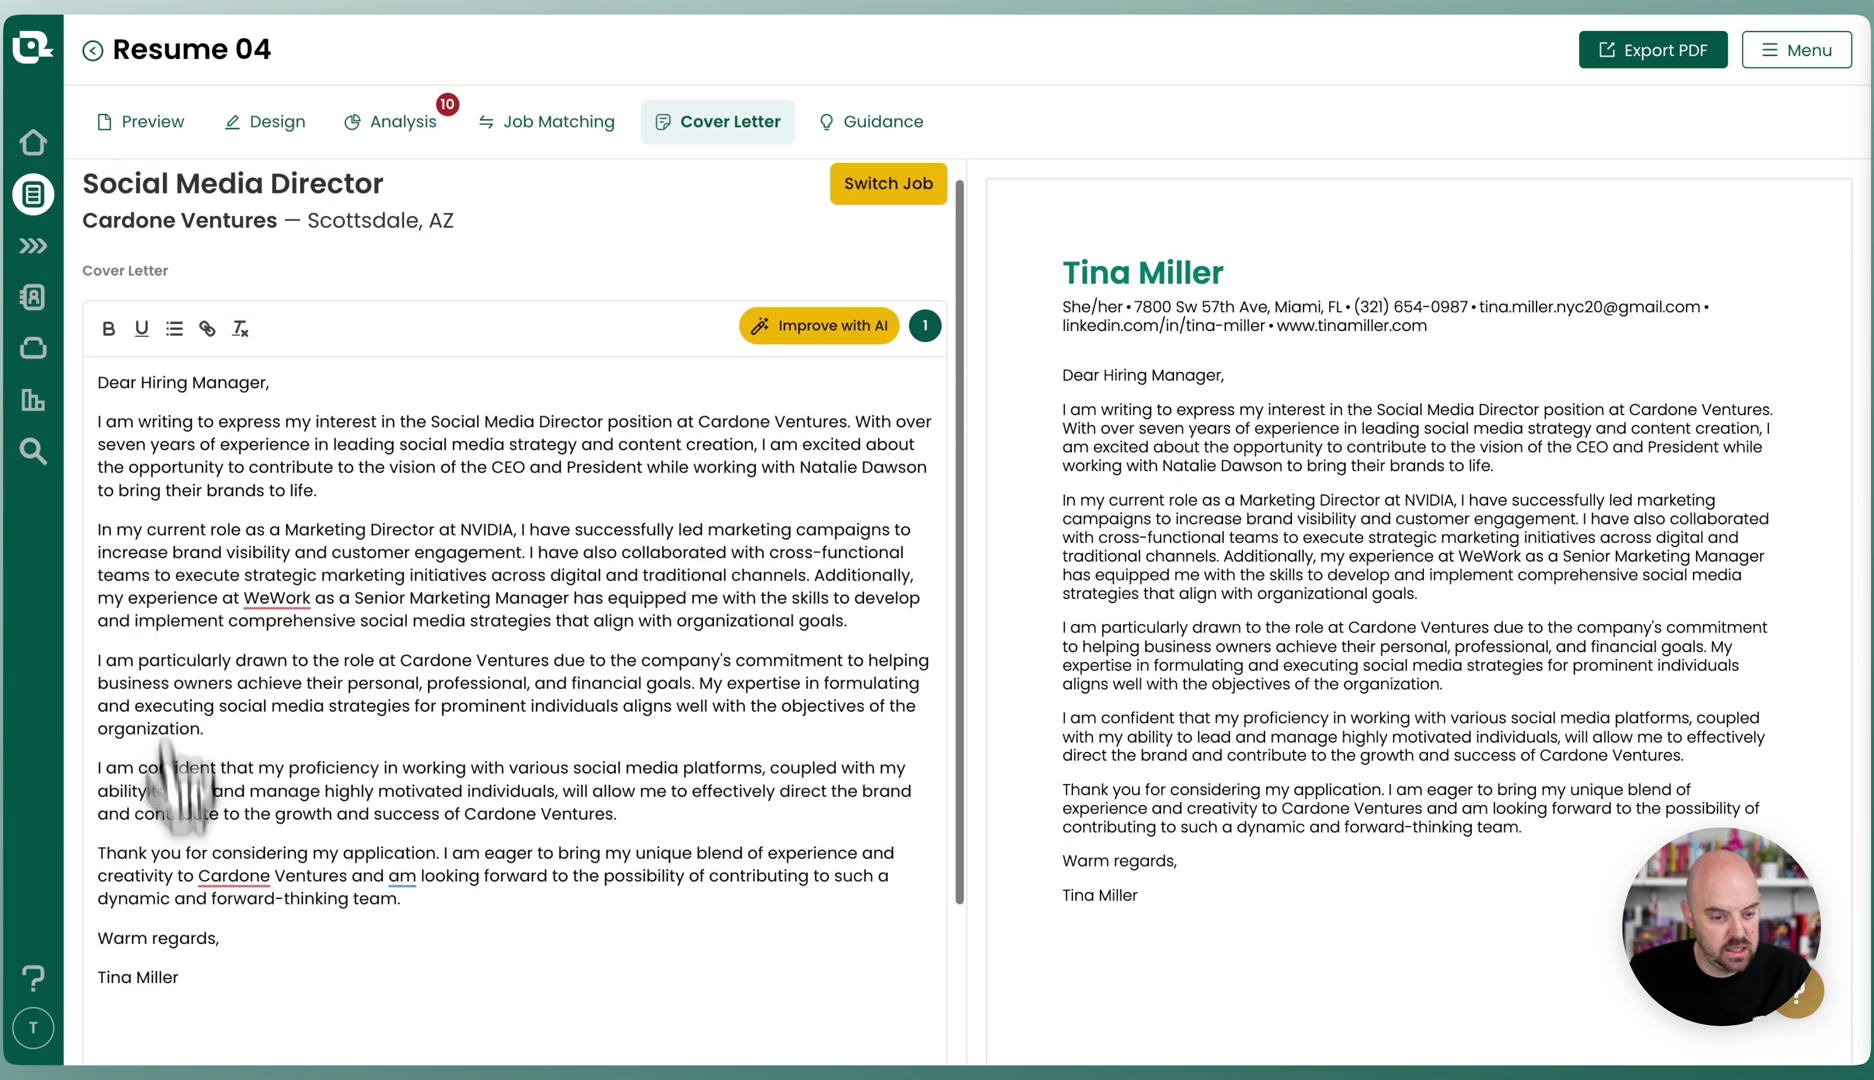
pyautogui.scroll(-3, 1204, 761)
pyautogui.scroll(2, 1204, 761)
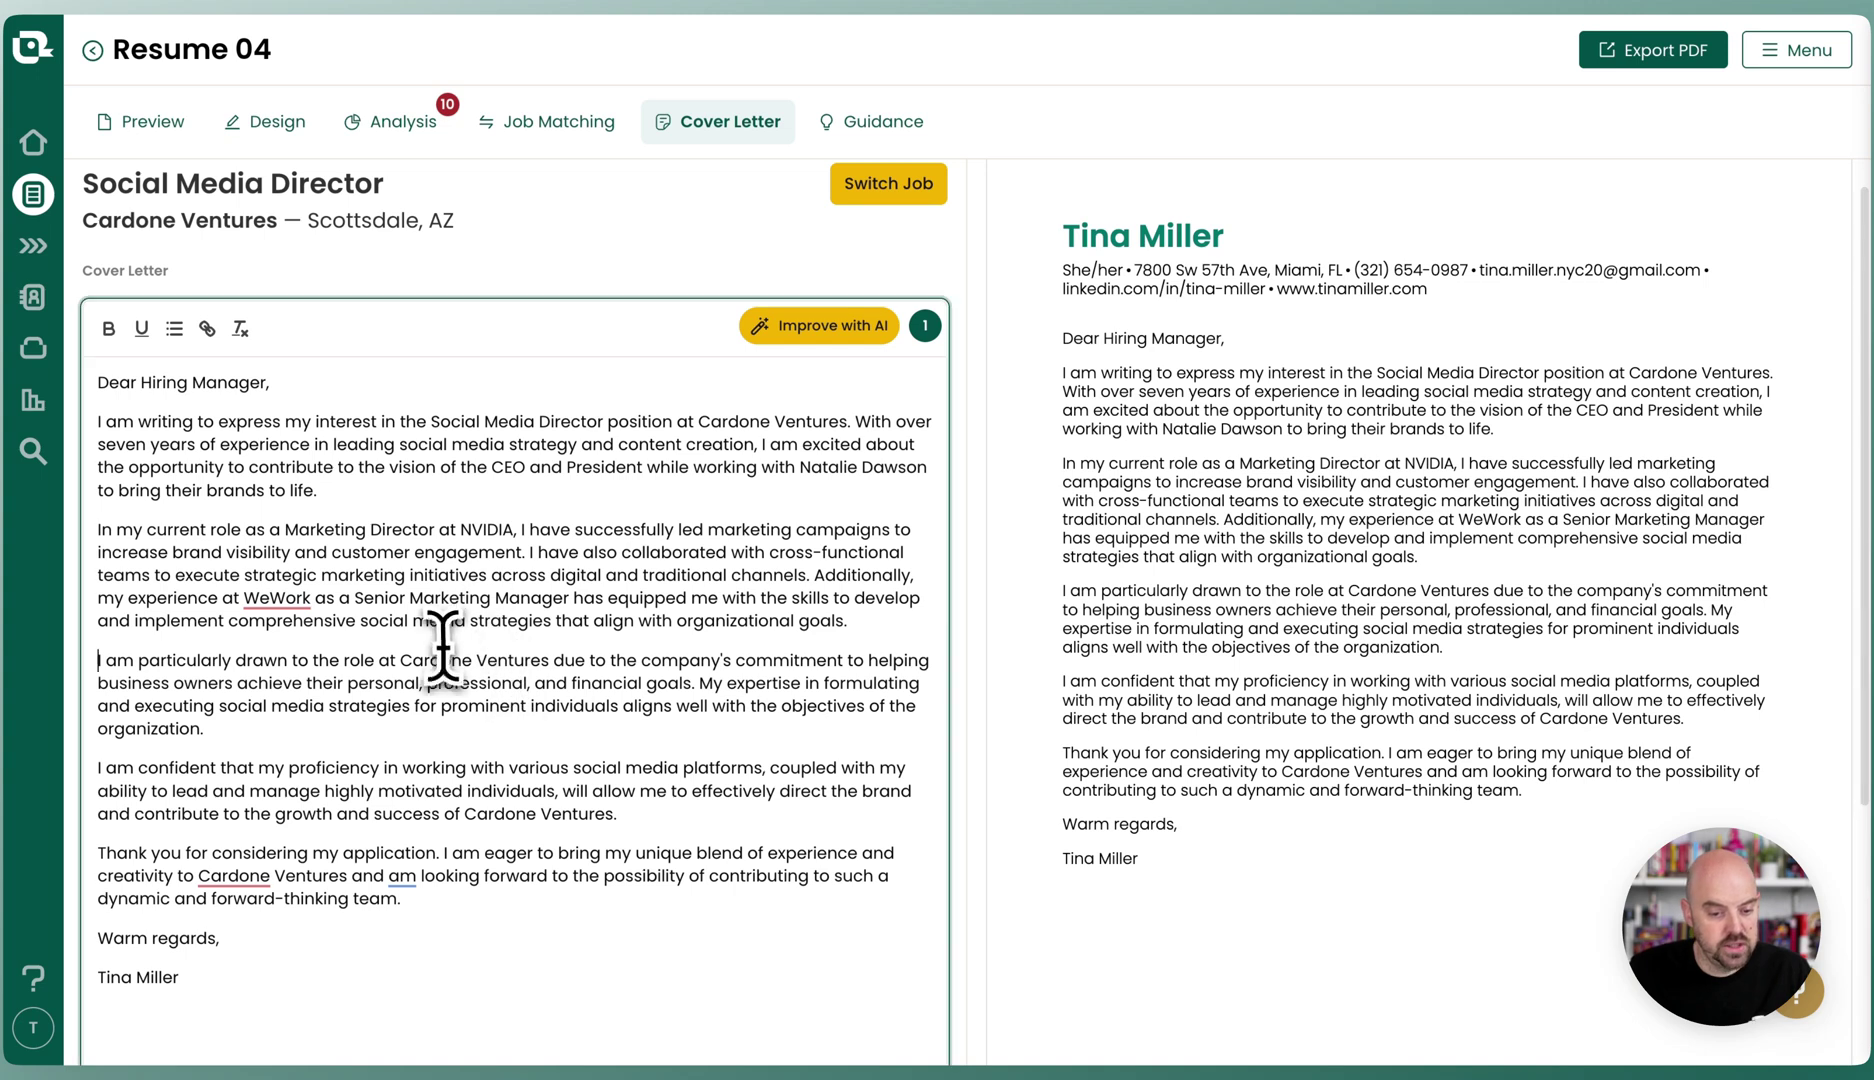
# - Test editing by adding blank lines after the last paragraph, then remove them
pyautogui.click(460, 905)
pyautogui.press('Return')
pyautogui.press('Return')
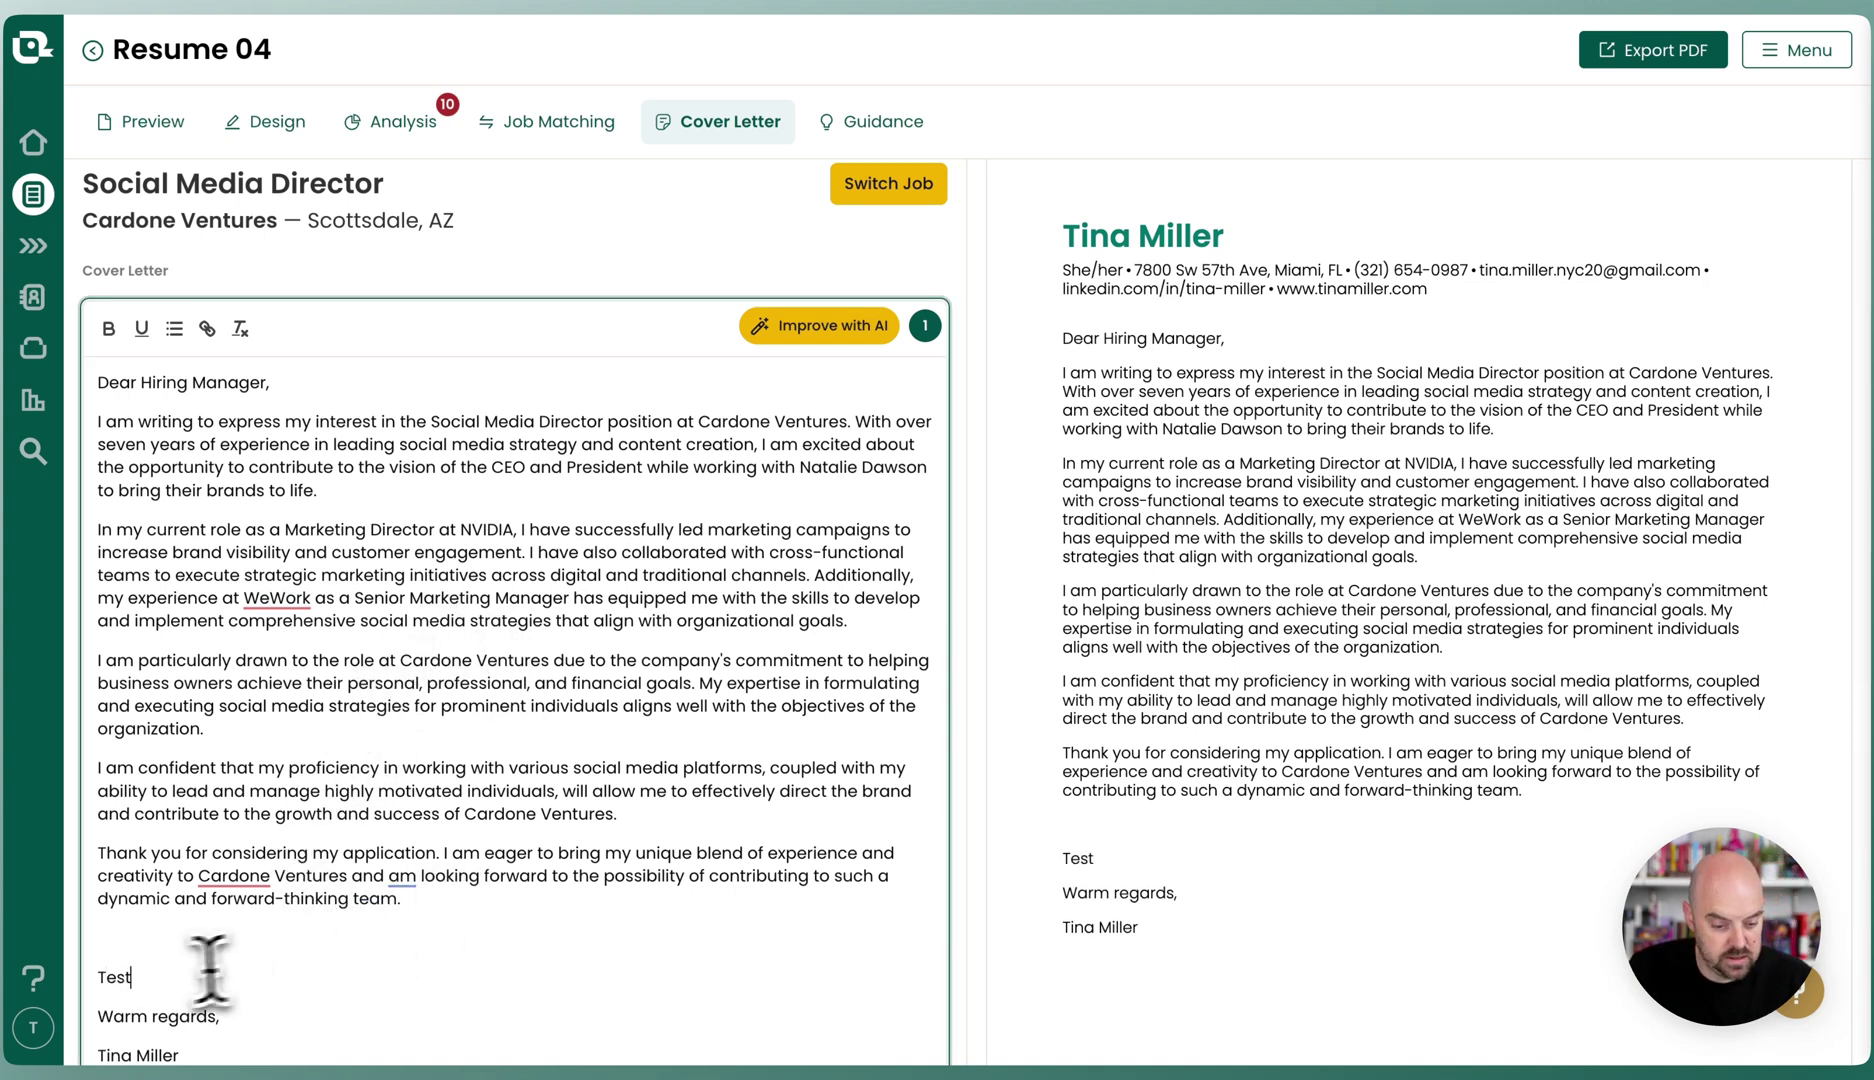
pyautogui.press('BackSpace')
pyautogui.press('BackSpace')
pyautogui.press('BackSpace')
pyautogui.press('BackSpace')
pyautogui.press('BackSpace')
pyautogui.press('BackSpace')
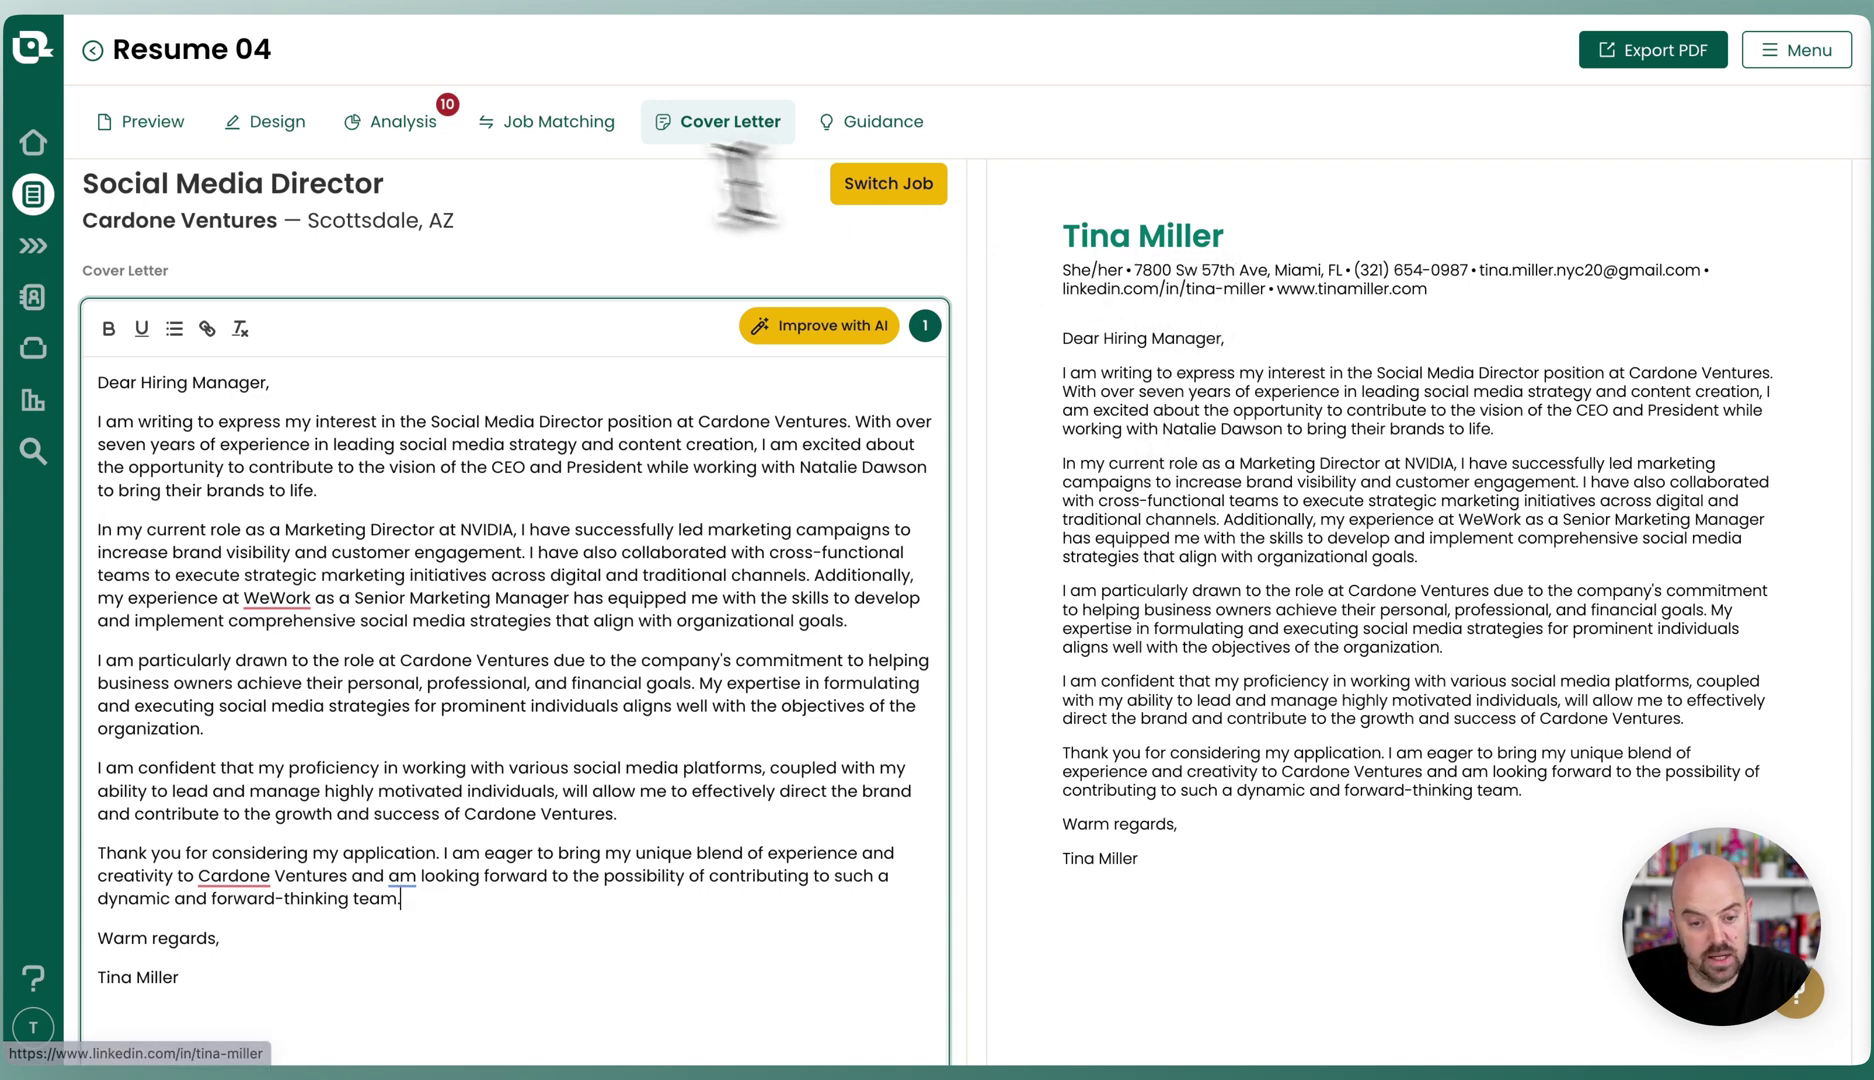
# - Remove the website, street address and phone number from the resume's contact header
pyautogui.click(165, 125)
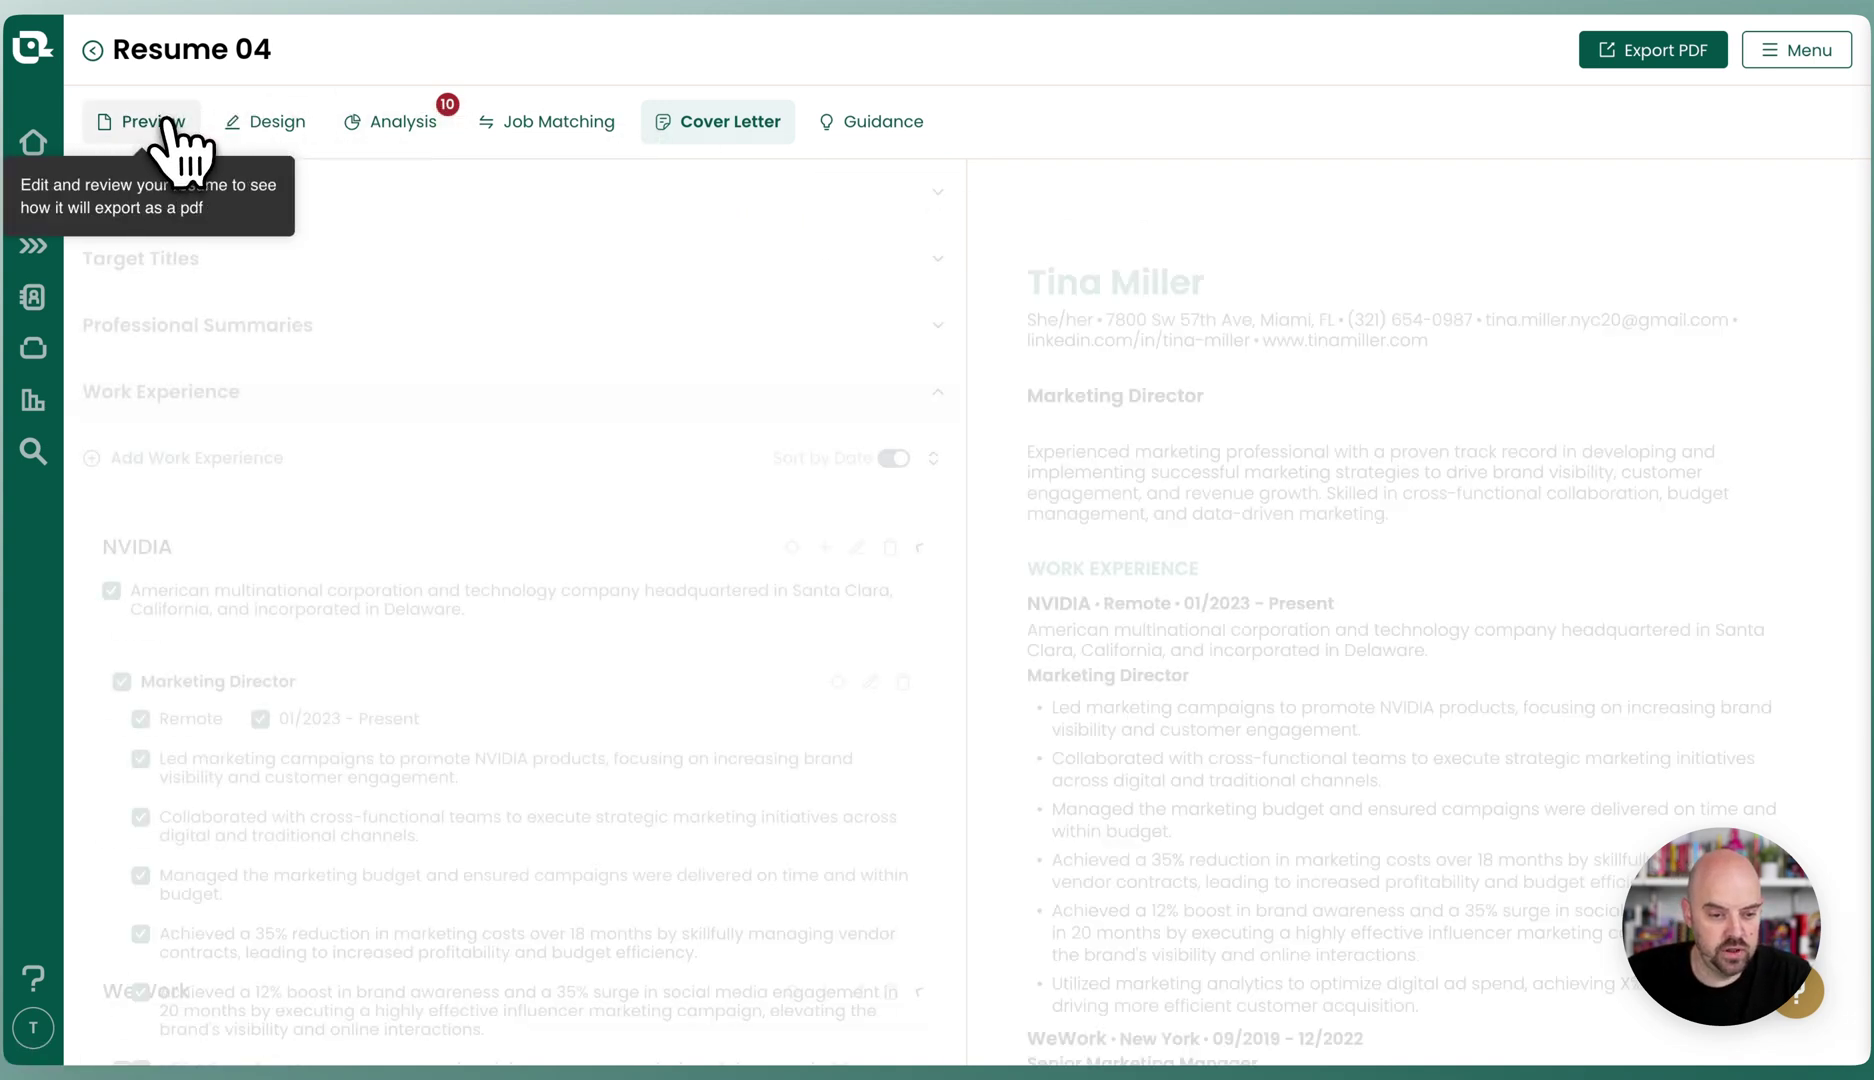
pyautogui.click(190, 195)
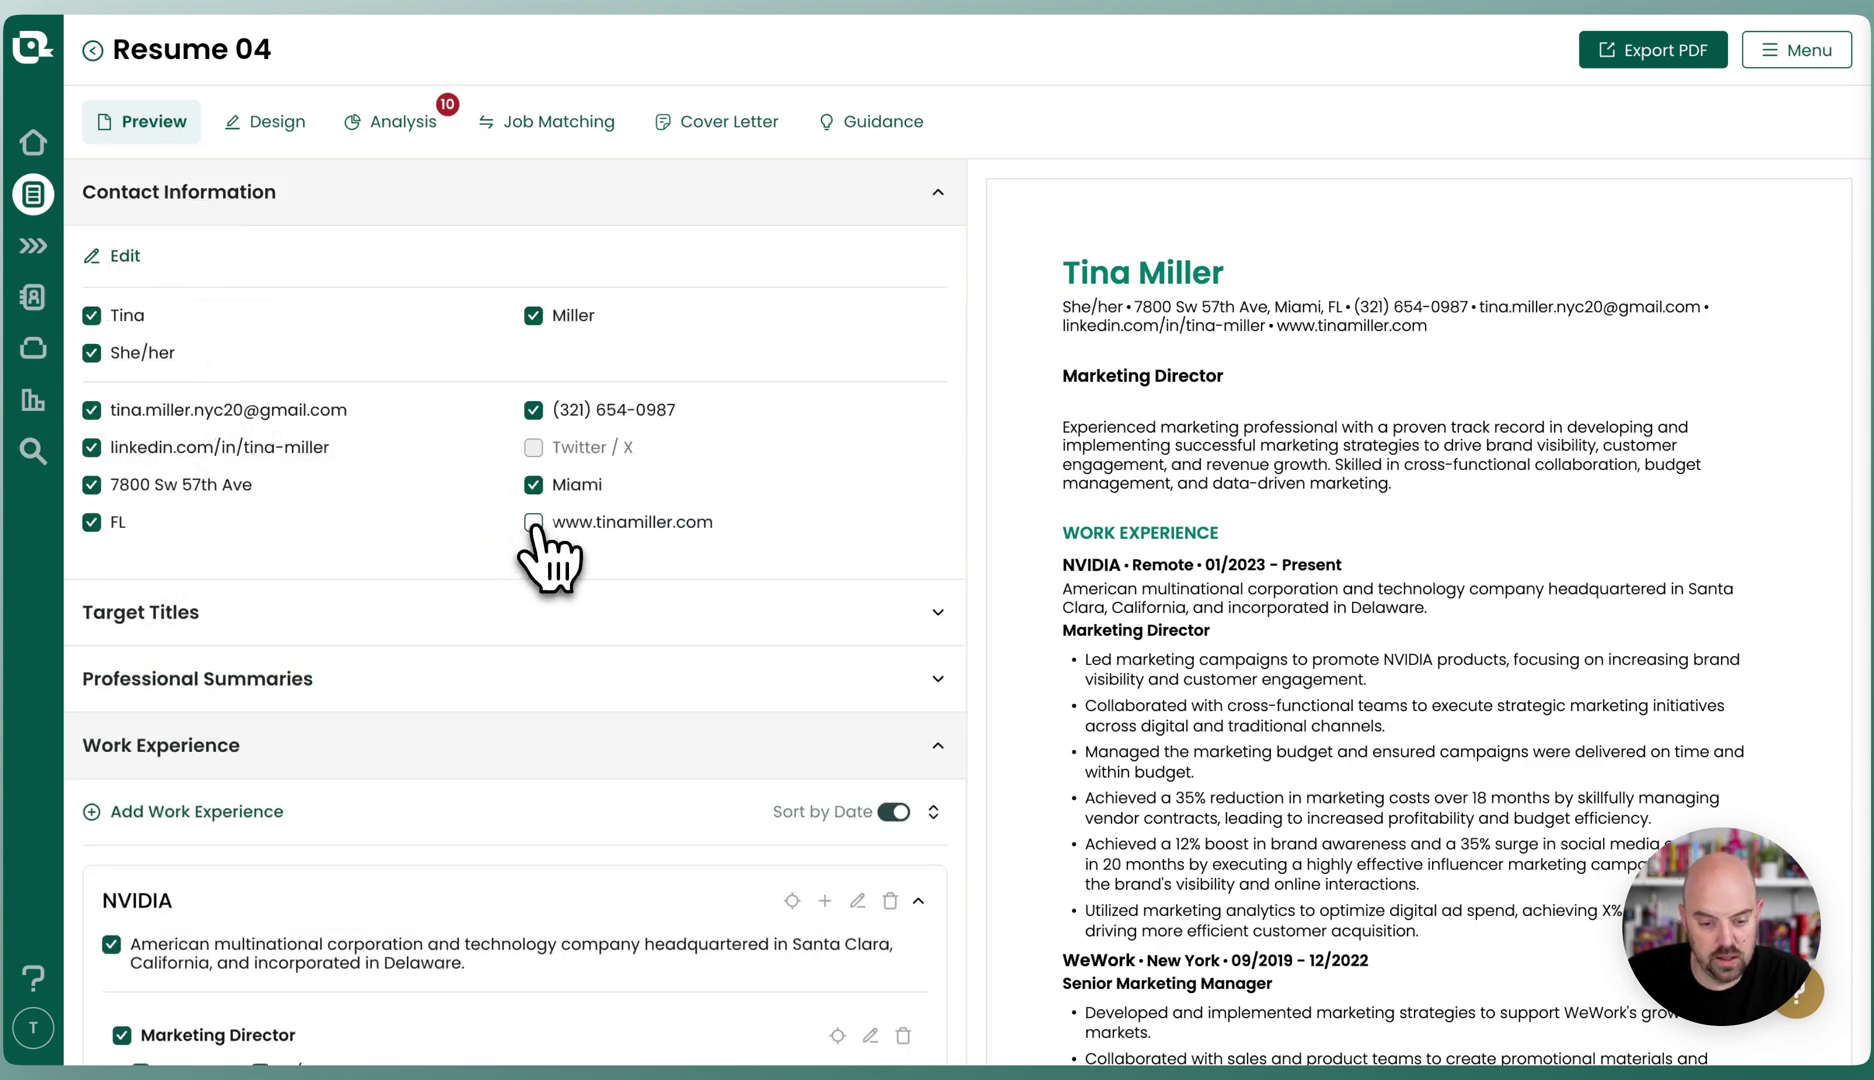
pyautogui.click(533, 521)
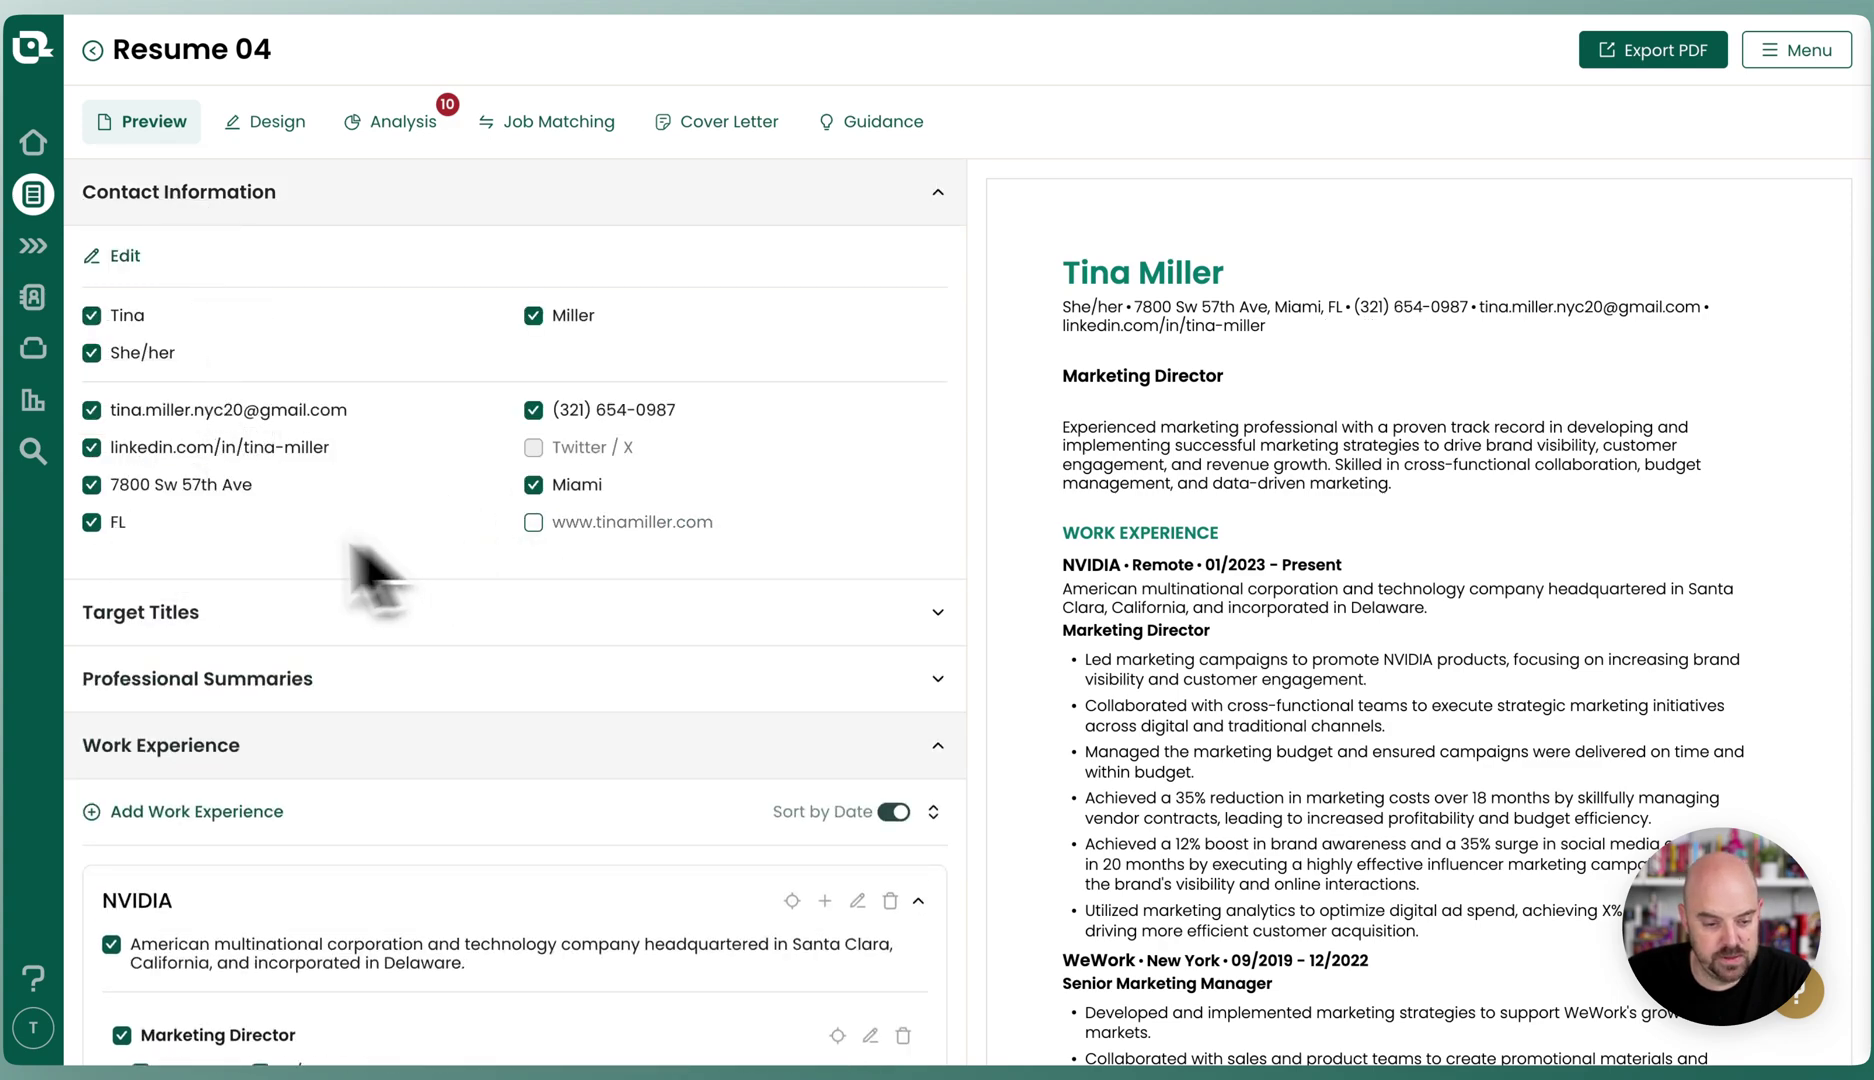
pyautogui.click(91, 484)
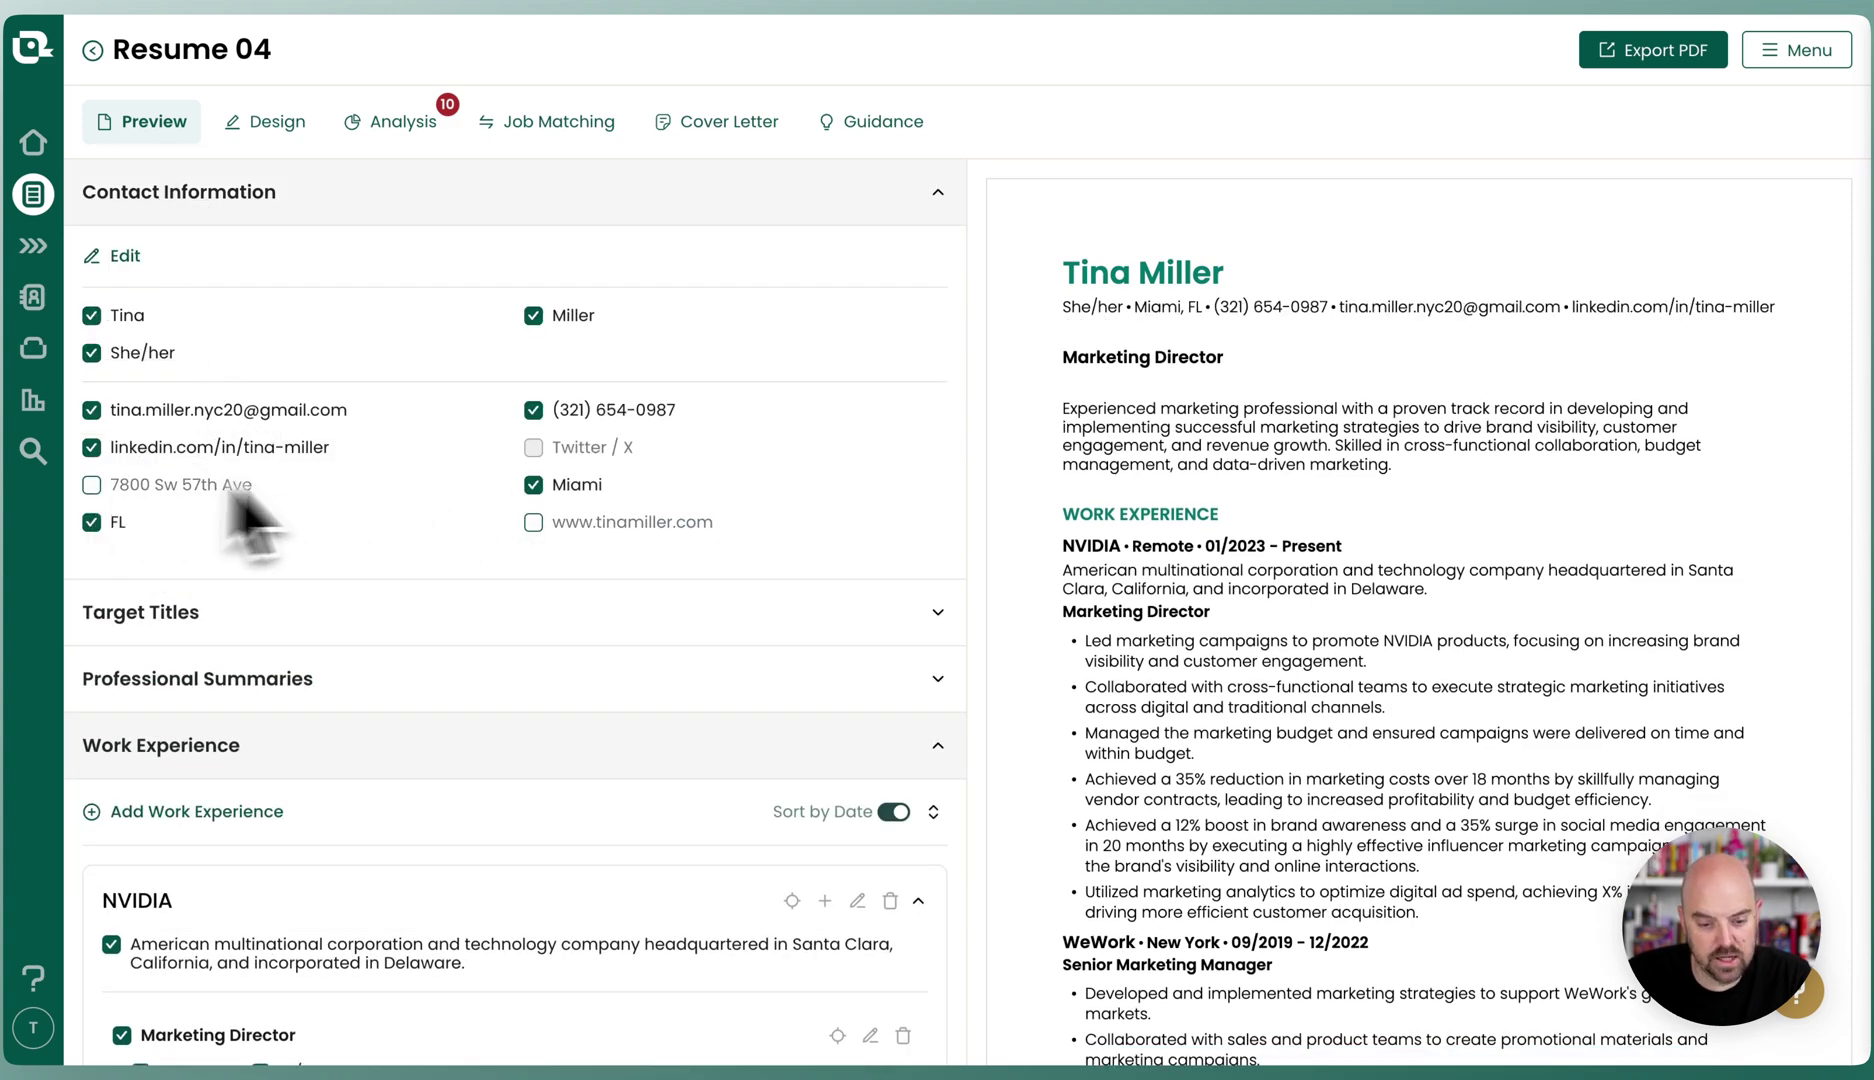
pyautogui.click(533, 410)
pyautogui.click(720, 122)
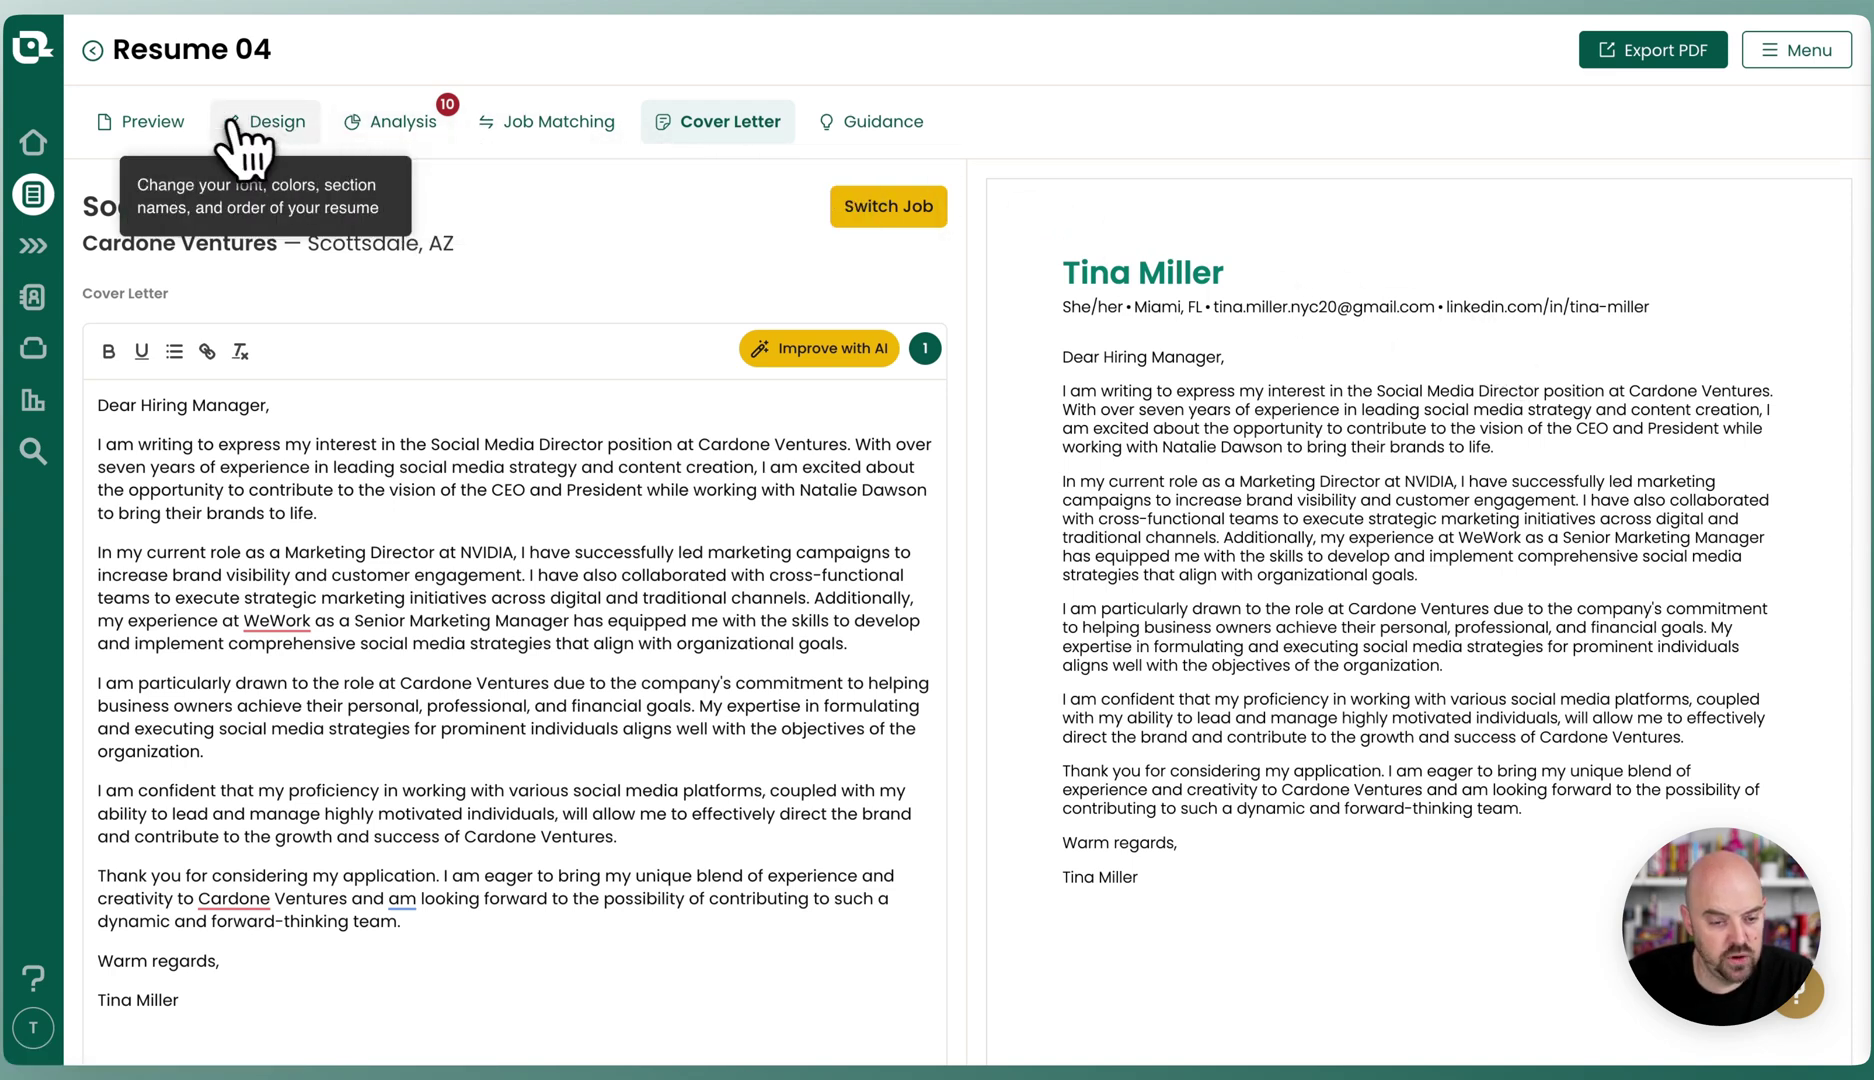
# - Set the resume's accent colour to black in Design styling, then return to the cover letter
pyautogui.click(265, 128)
pyautogui.scroll(-2, 560, 700)
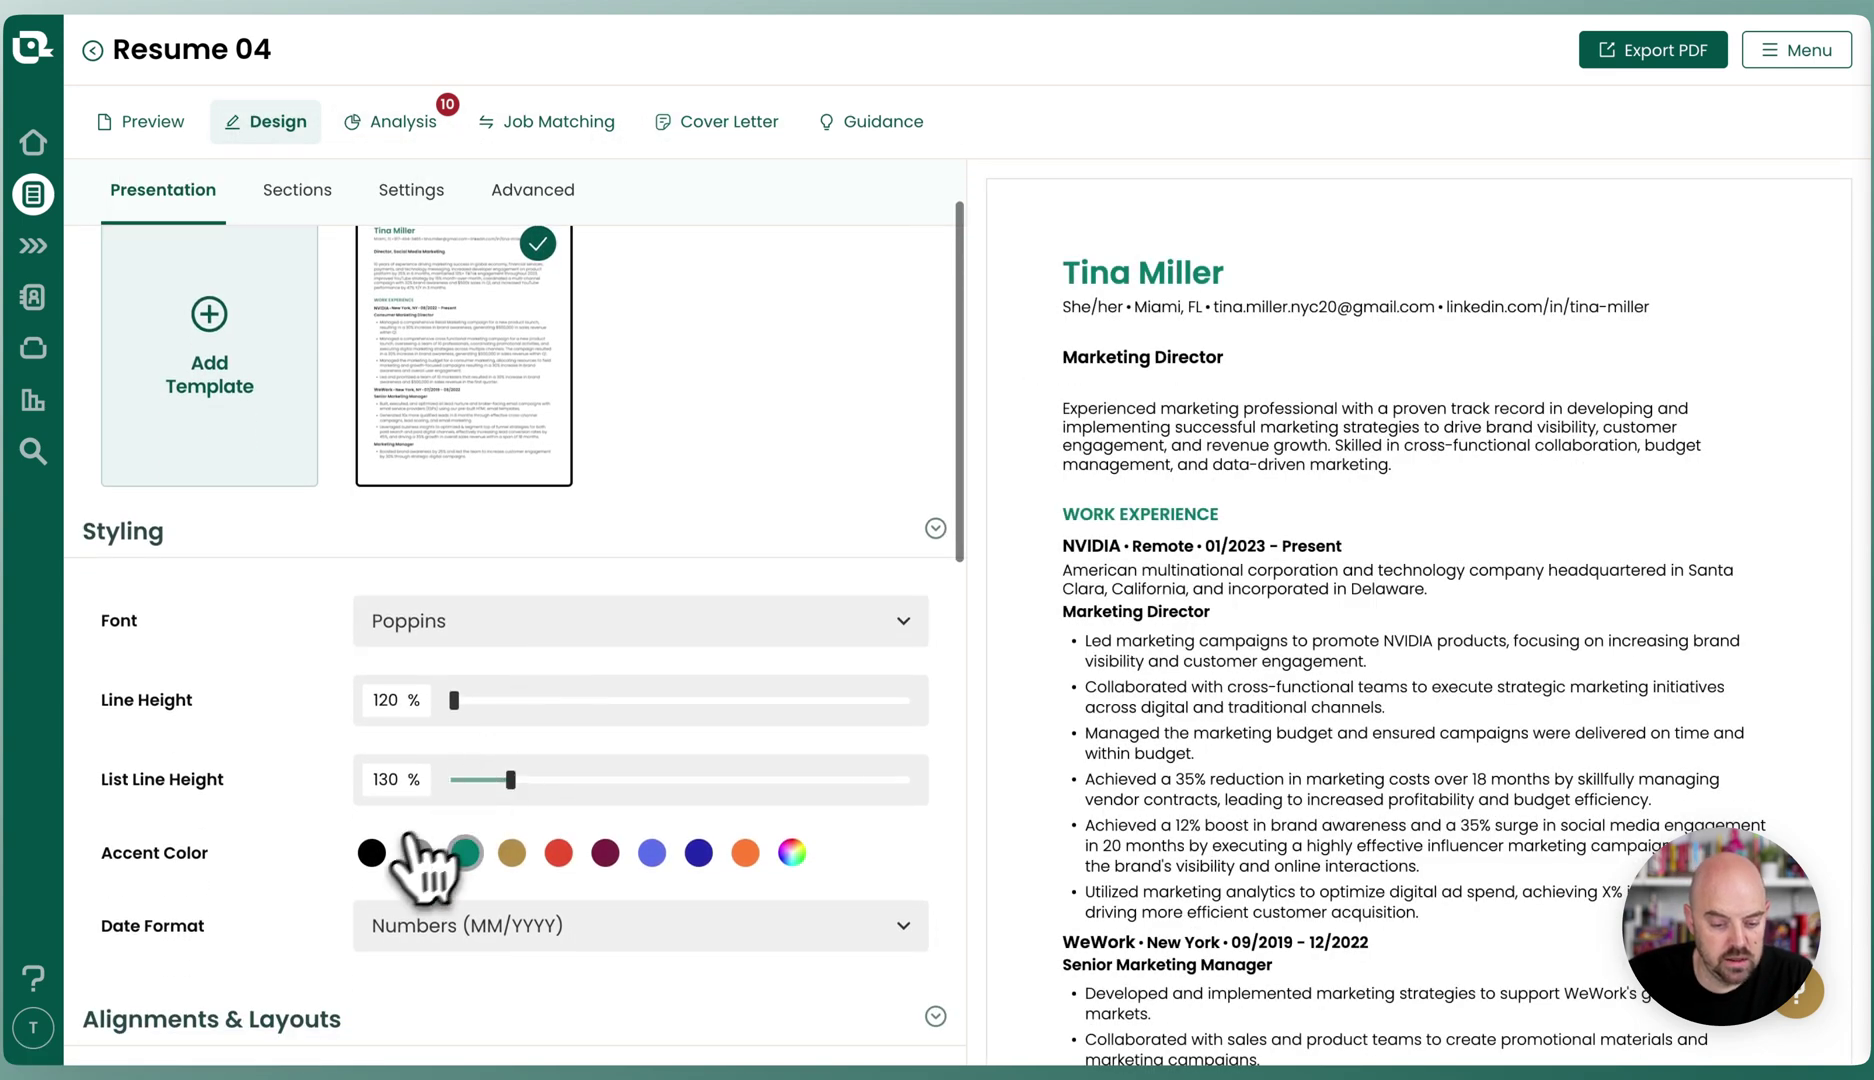
pyautogui.click(371, 853)
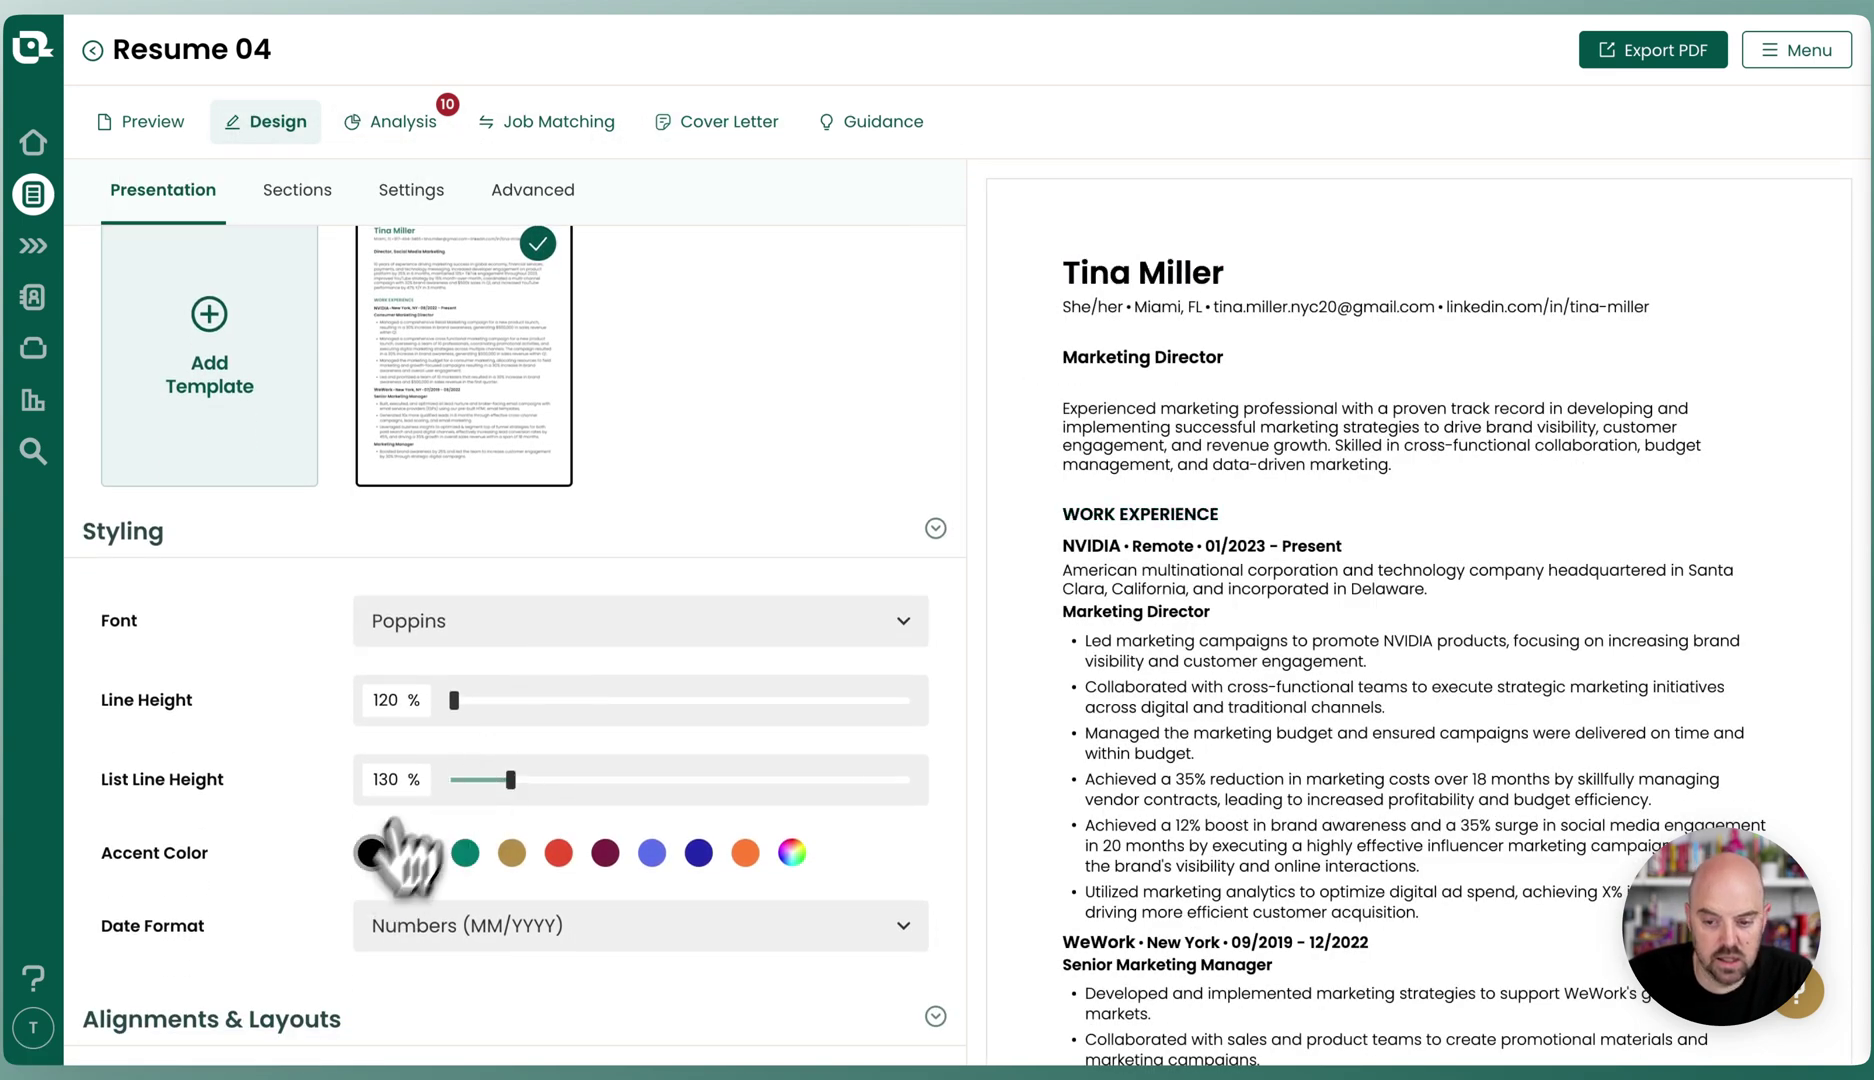
pyautogui.click(722, 132)
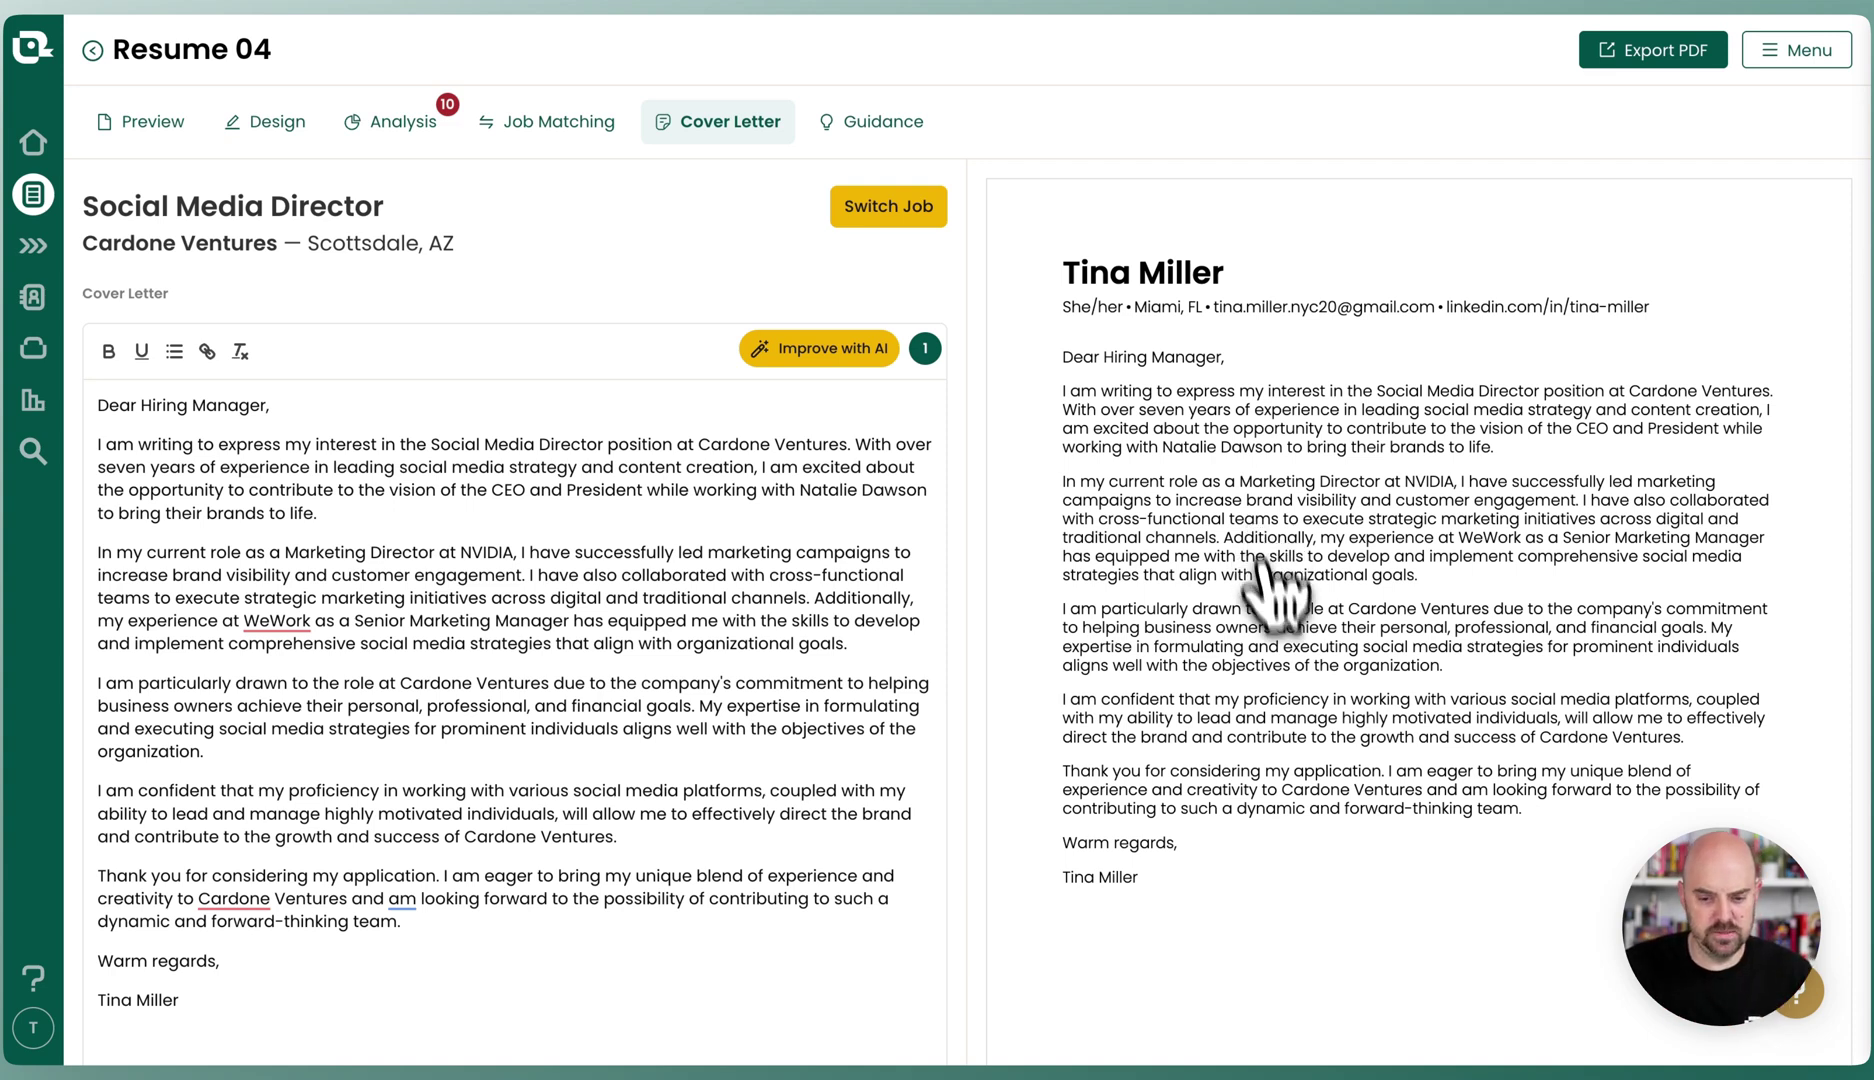
# - Copy the entire cover letter text to the clipboard
pyautogui.scroll(-4, 1300, 745)
pyautogui.scroll(-3, 732, 744)
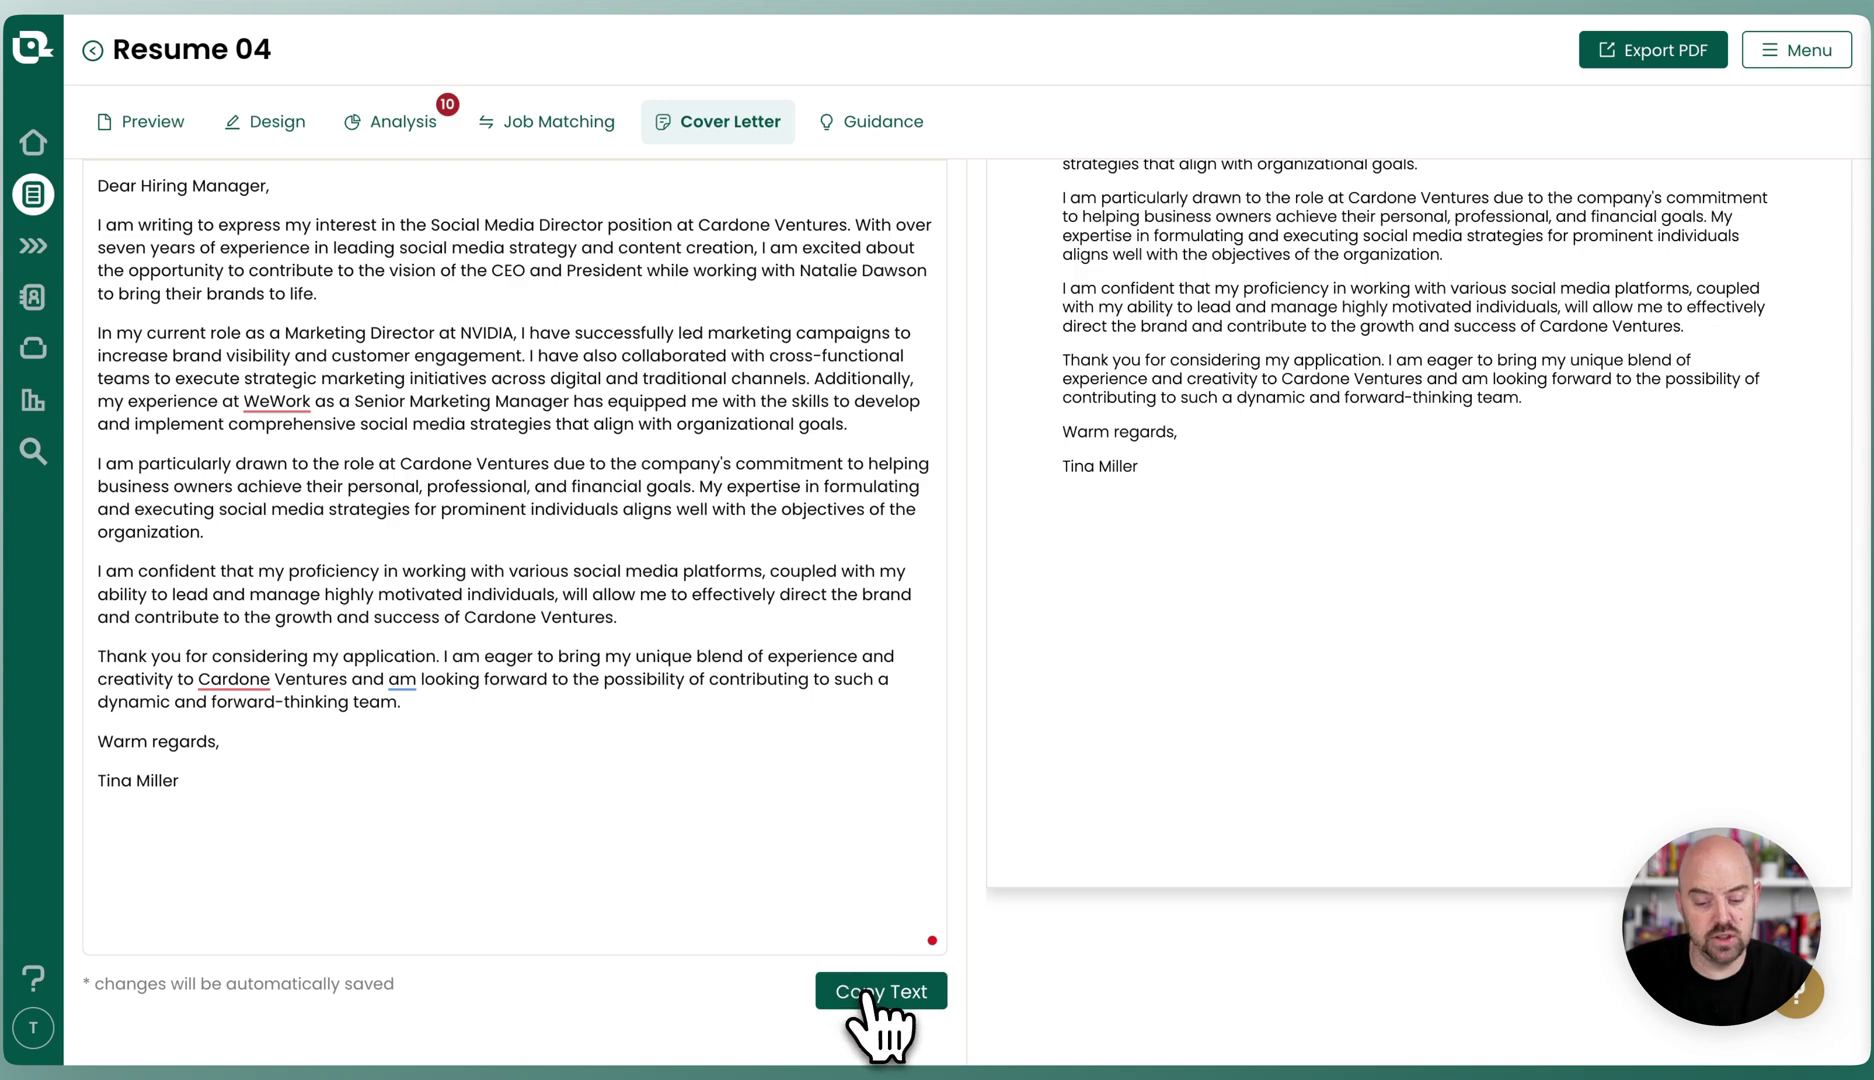
pyautogui.moveTo(470, 702); pyautogui.dragTo(295, 294)
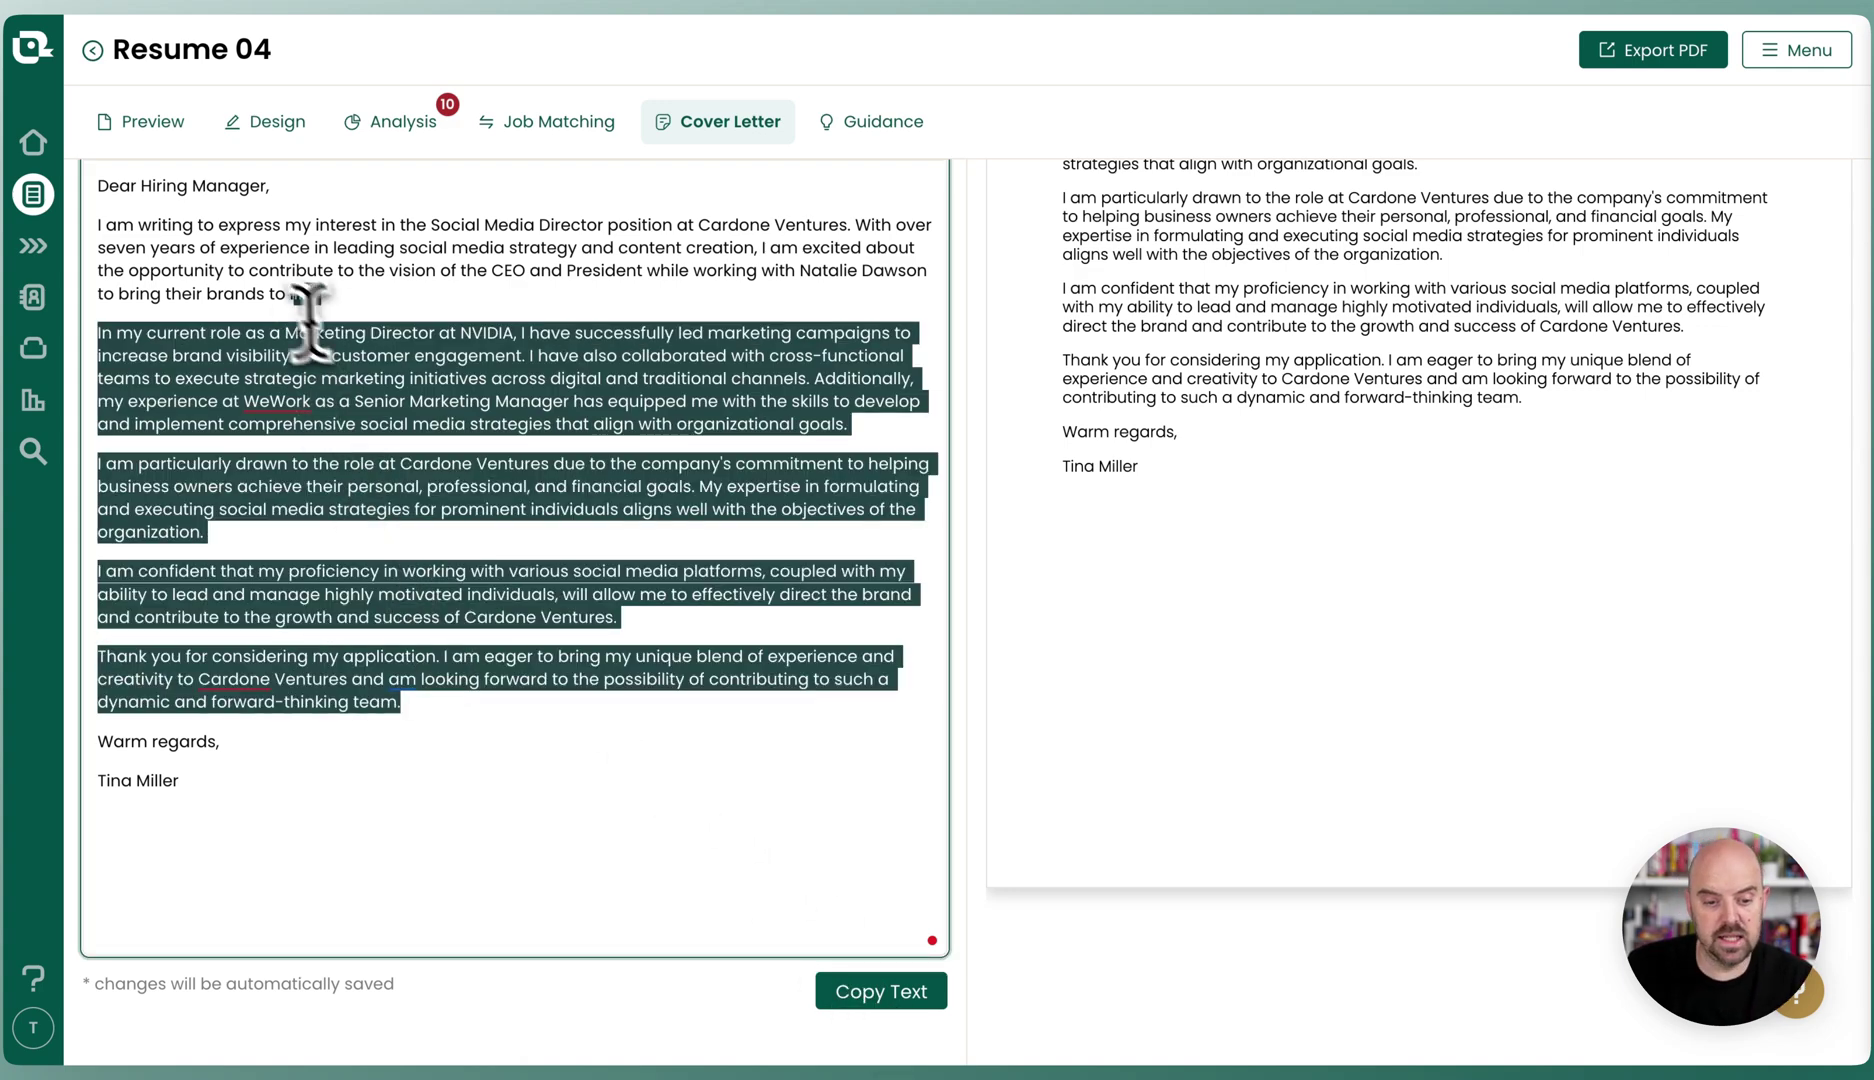
pyautogui.click(705, 770)
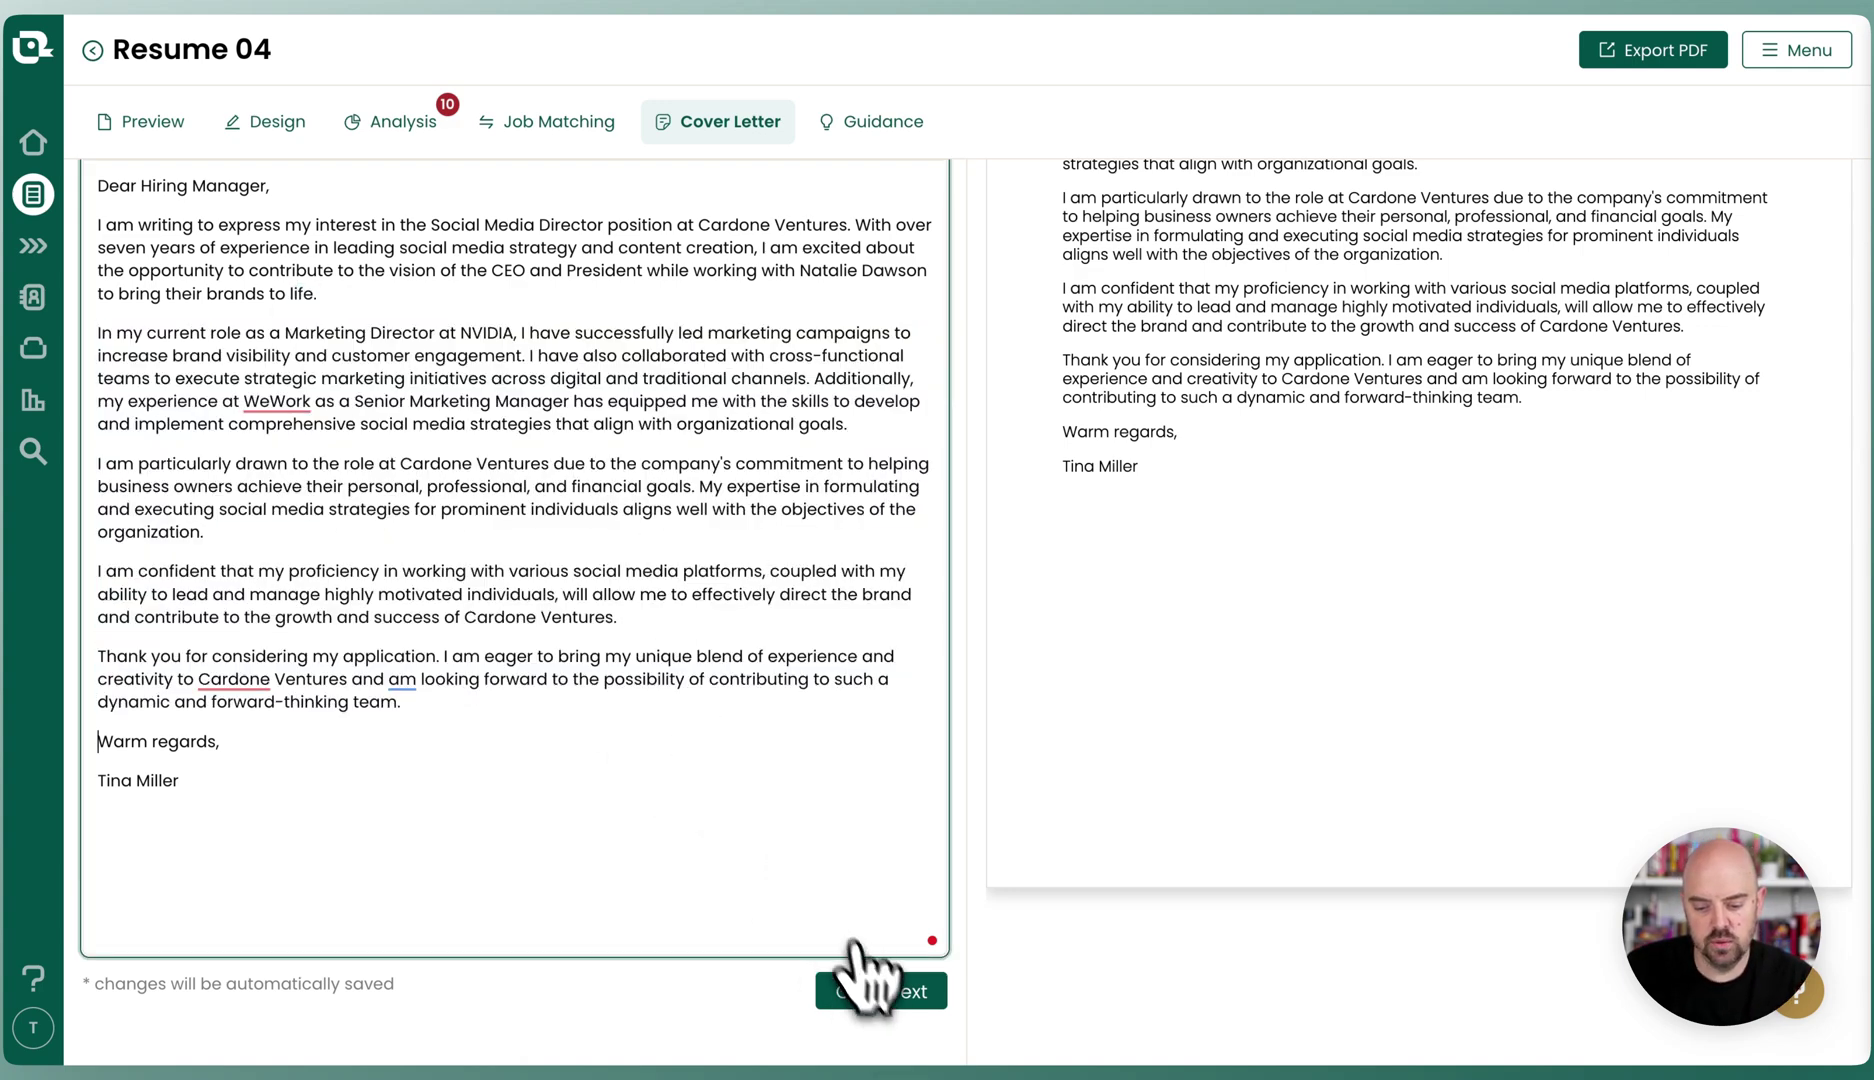
pyautogui.click(878, 990)
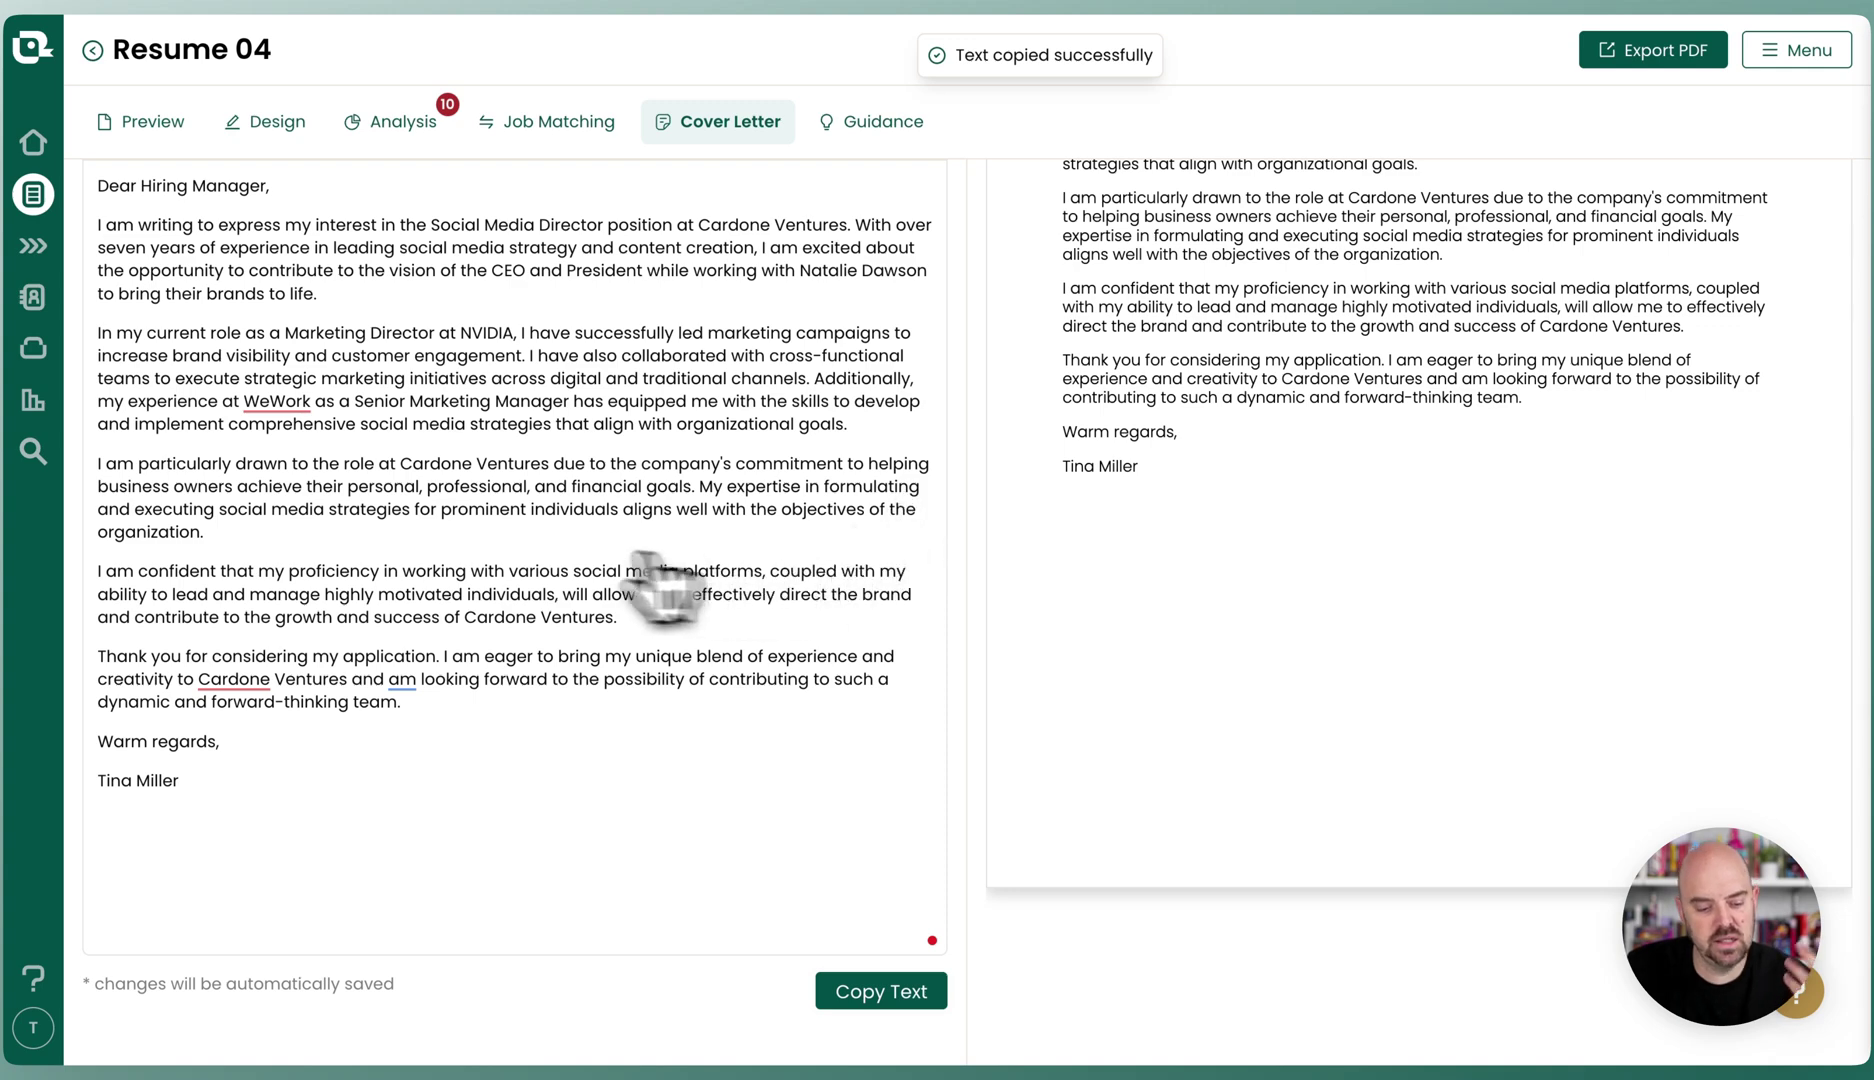
# - Export only the cover letter as 'Resume 04 Cover Letter.pdf'
pyautogui.scroll(3, 505, 560)
pyautogui.scroll(5, 1190, 525)
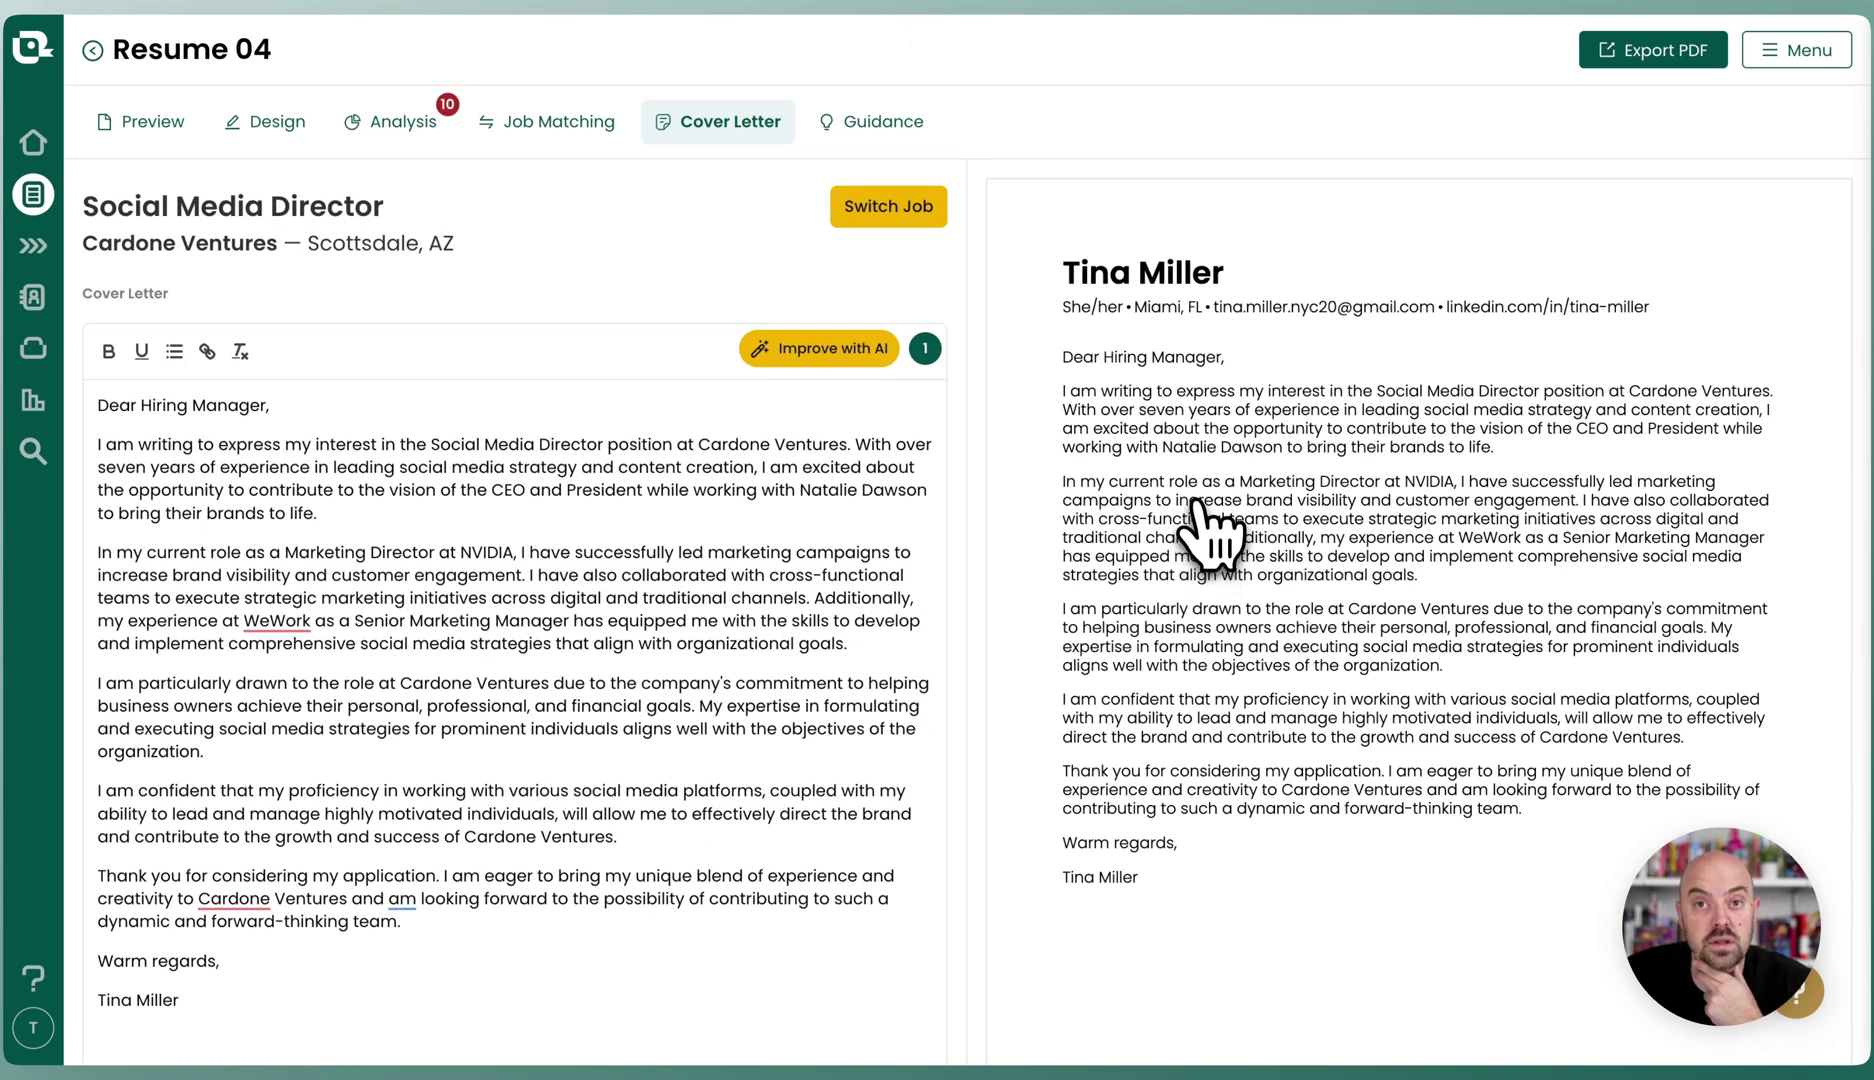
pyautogui.click(1640, 58)
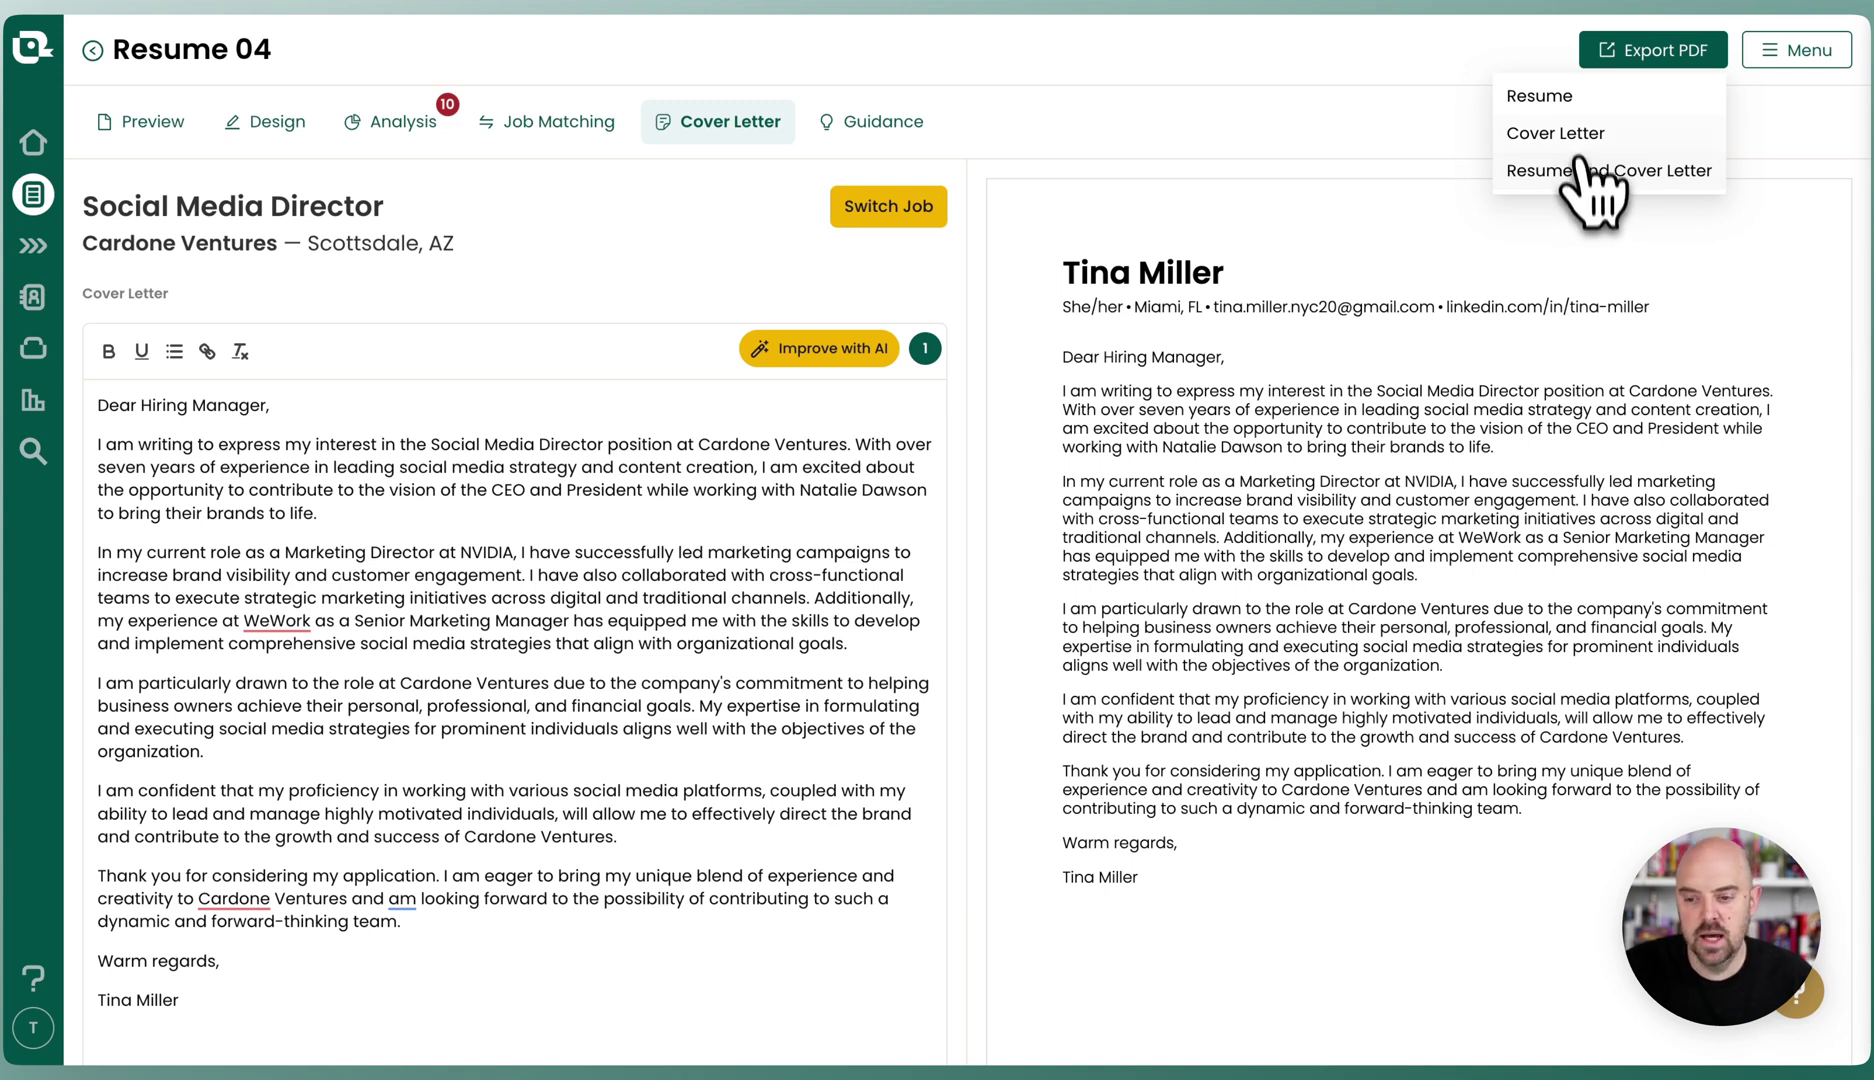
pyautogui.click(1552, 133)
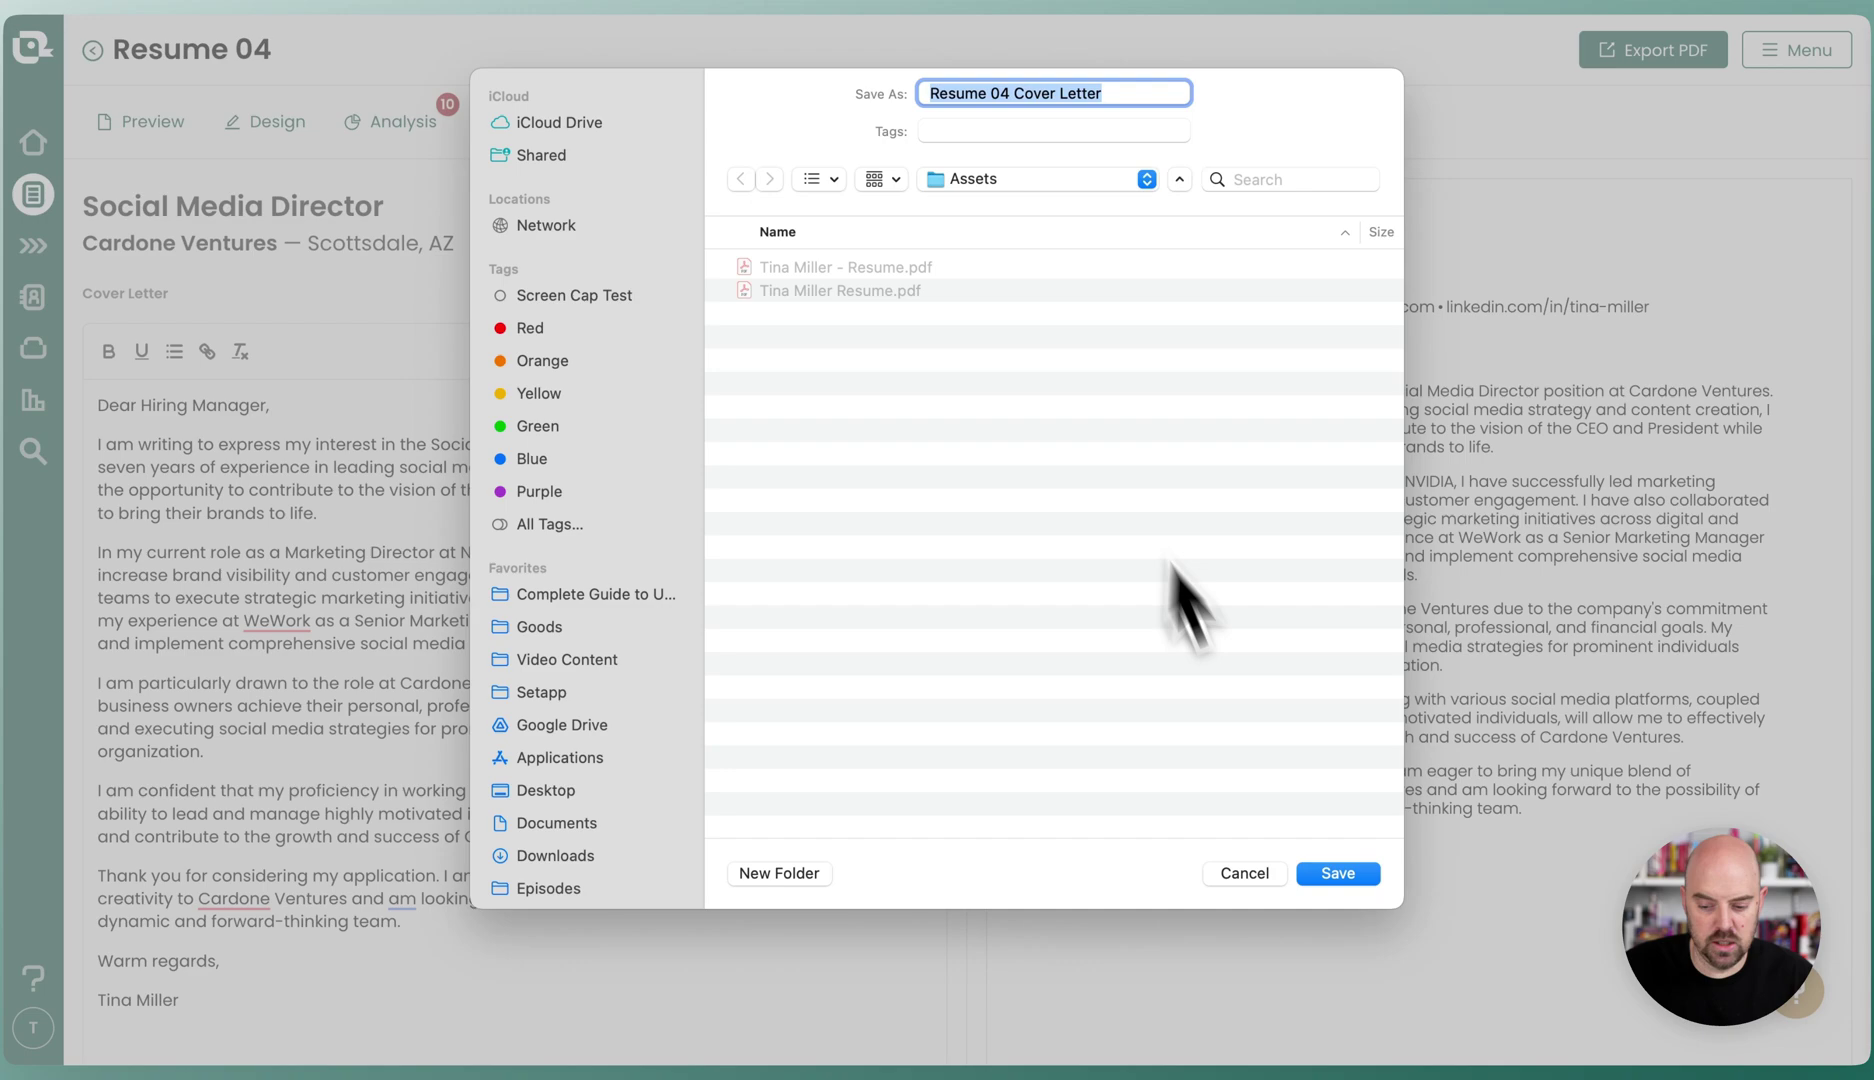
pyautogui.click(1338, 876)
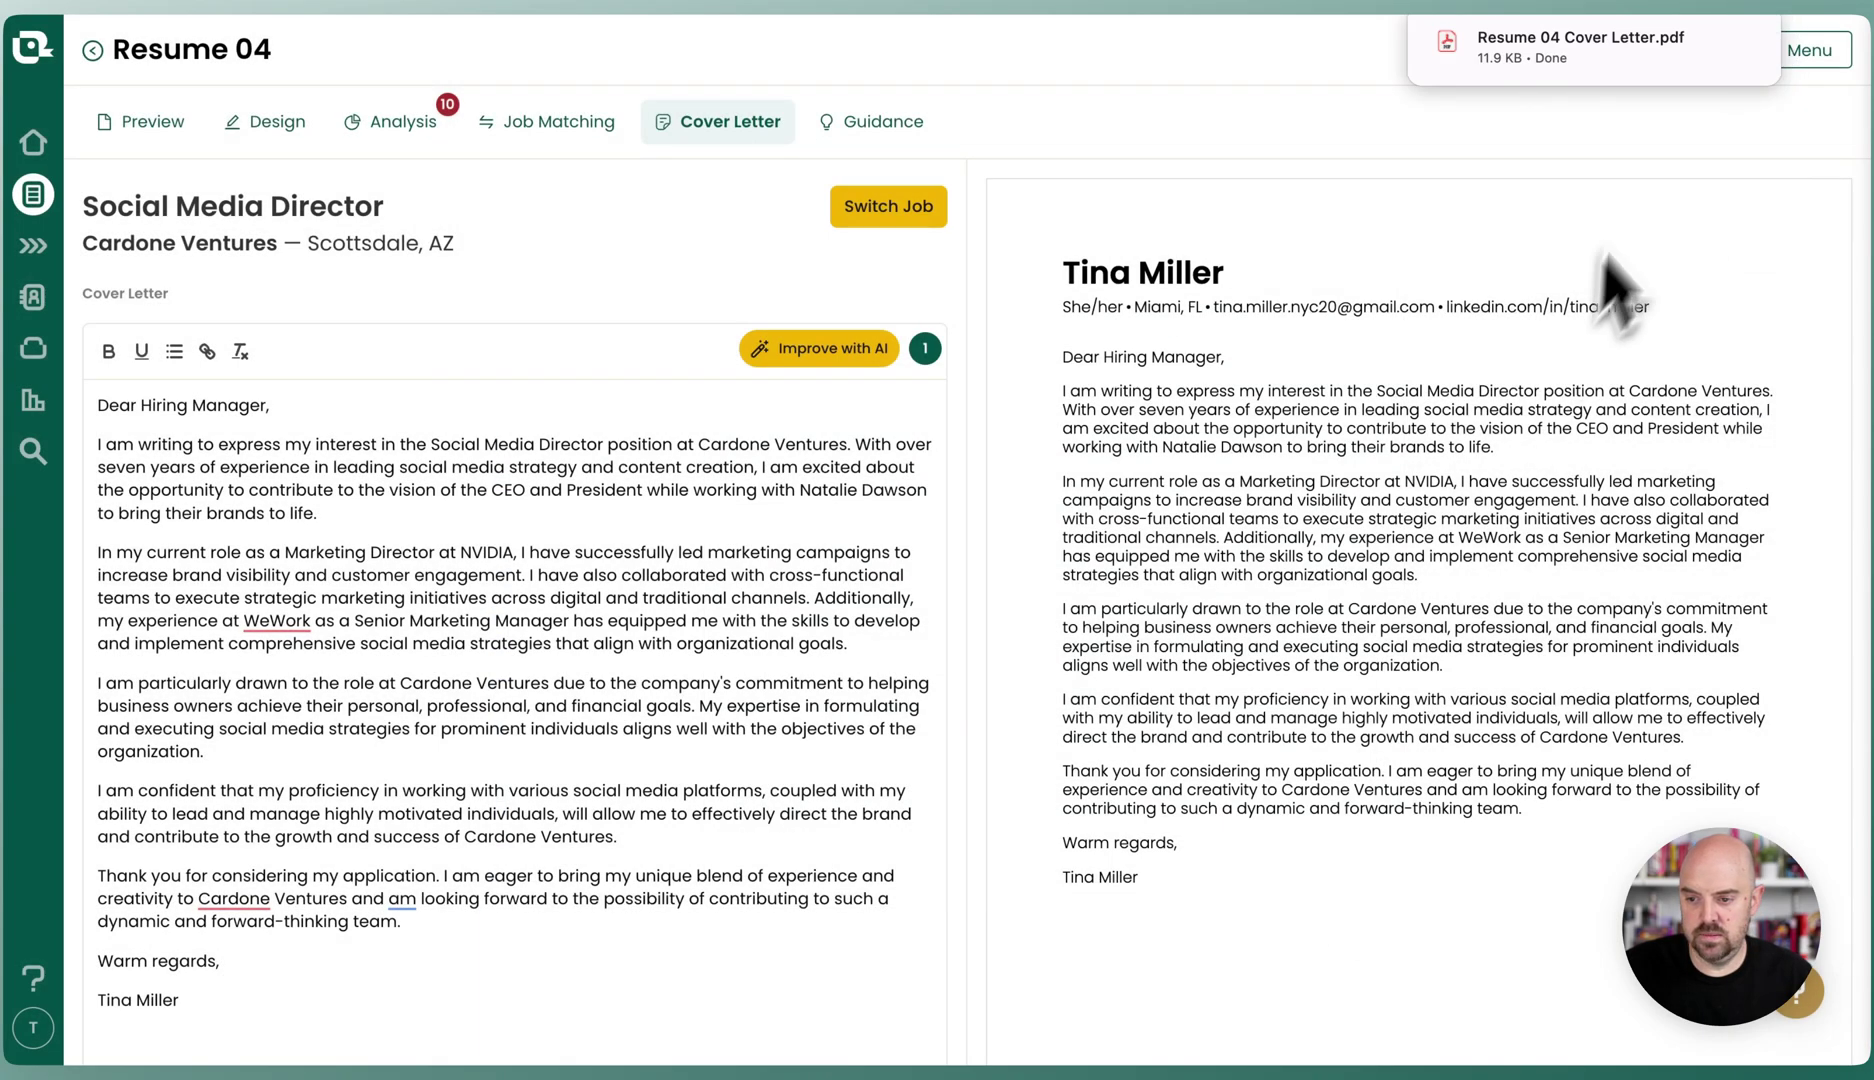
pyautogui.click(1740, 65)
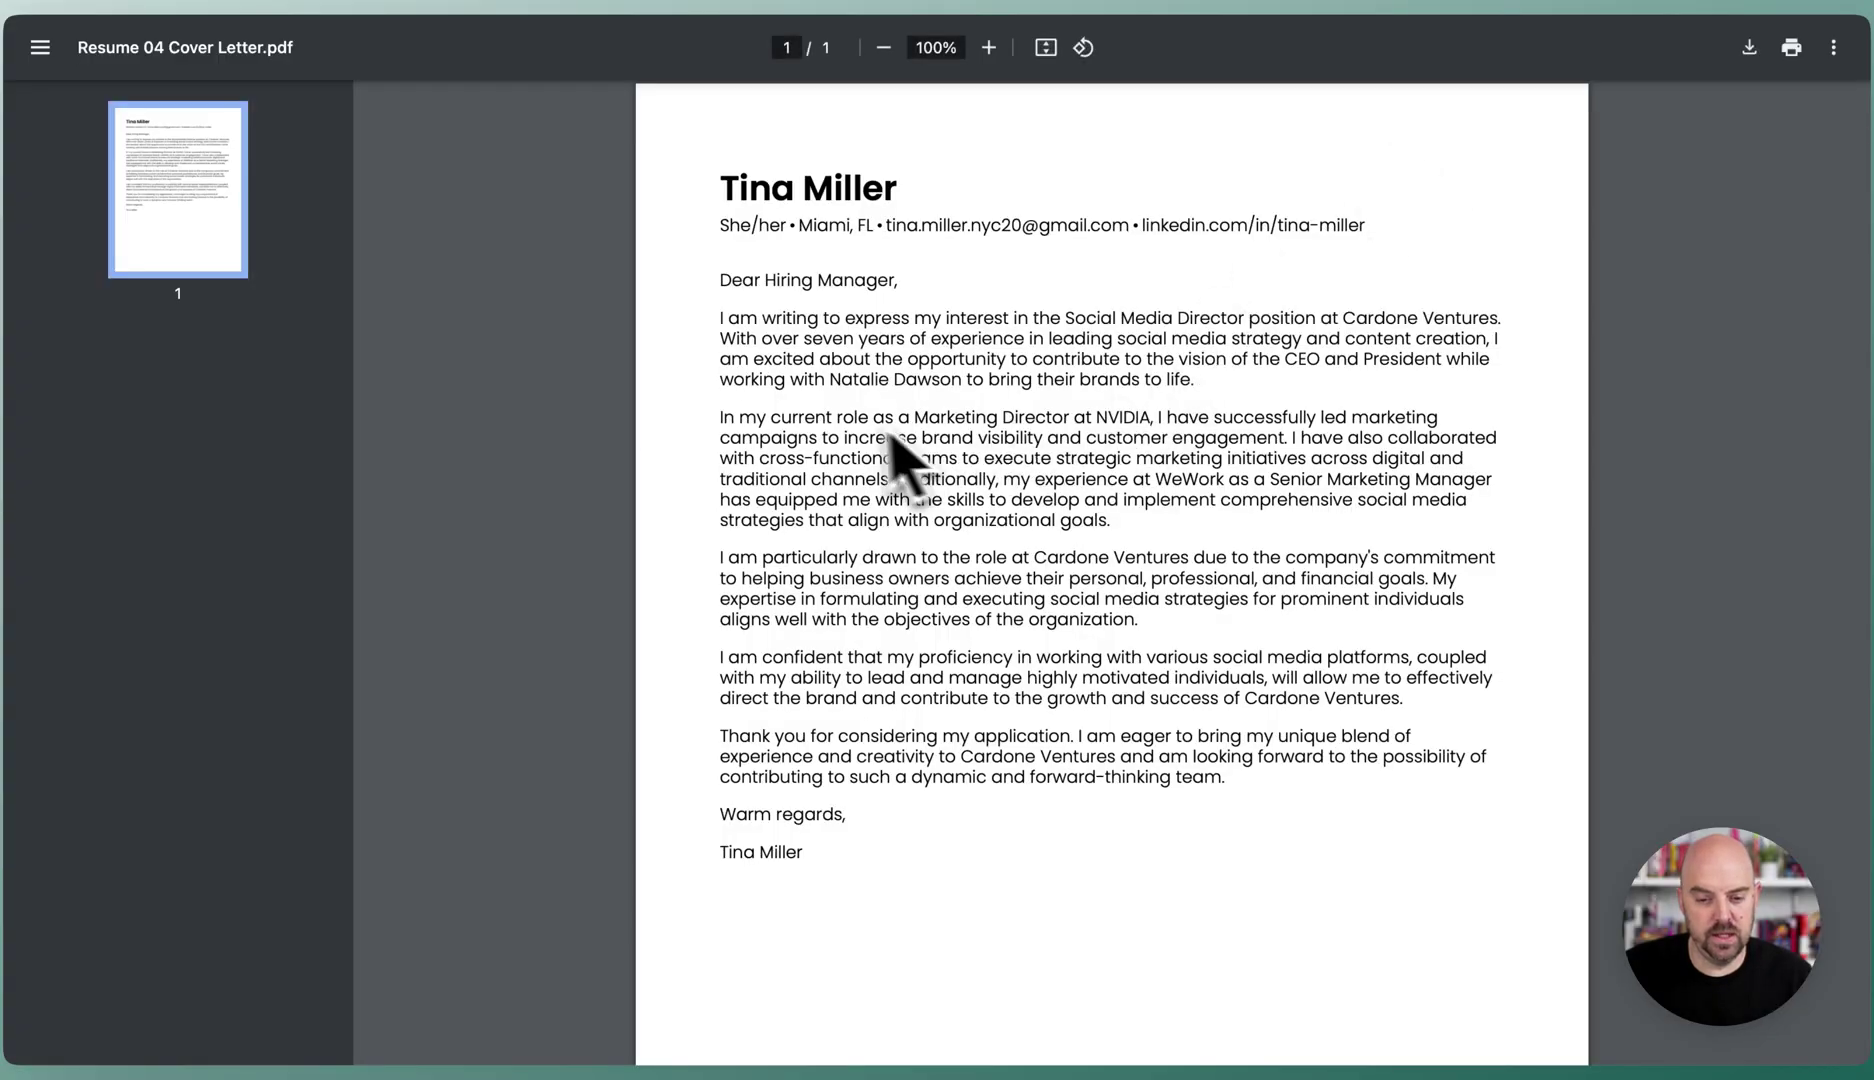
pyautogui.moveTo(716, 168); pyautogui.dragTo(1000, 790)
pyautogui.click(985, 910)
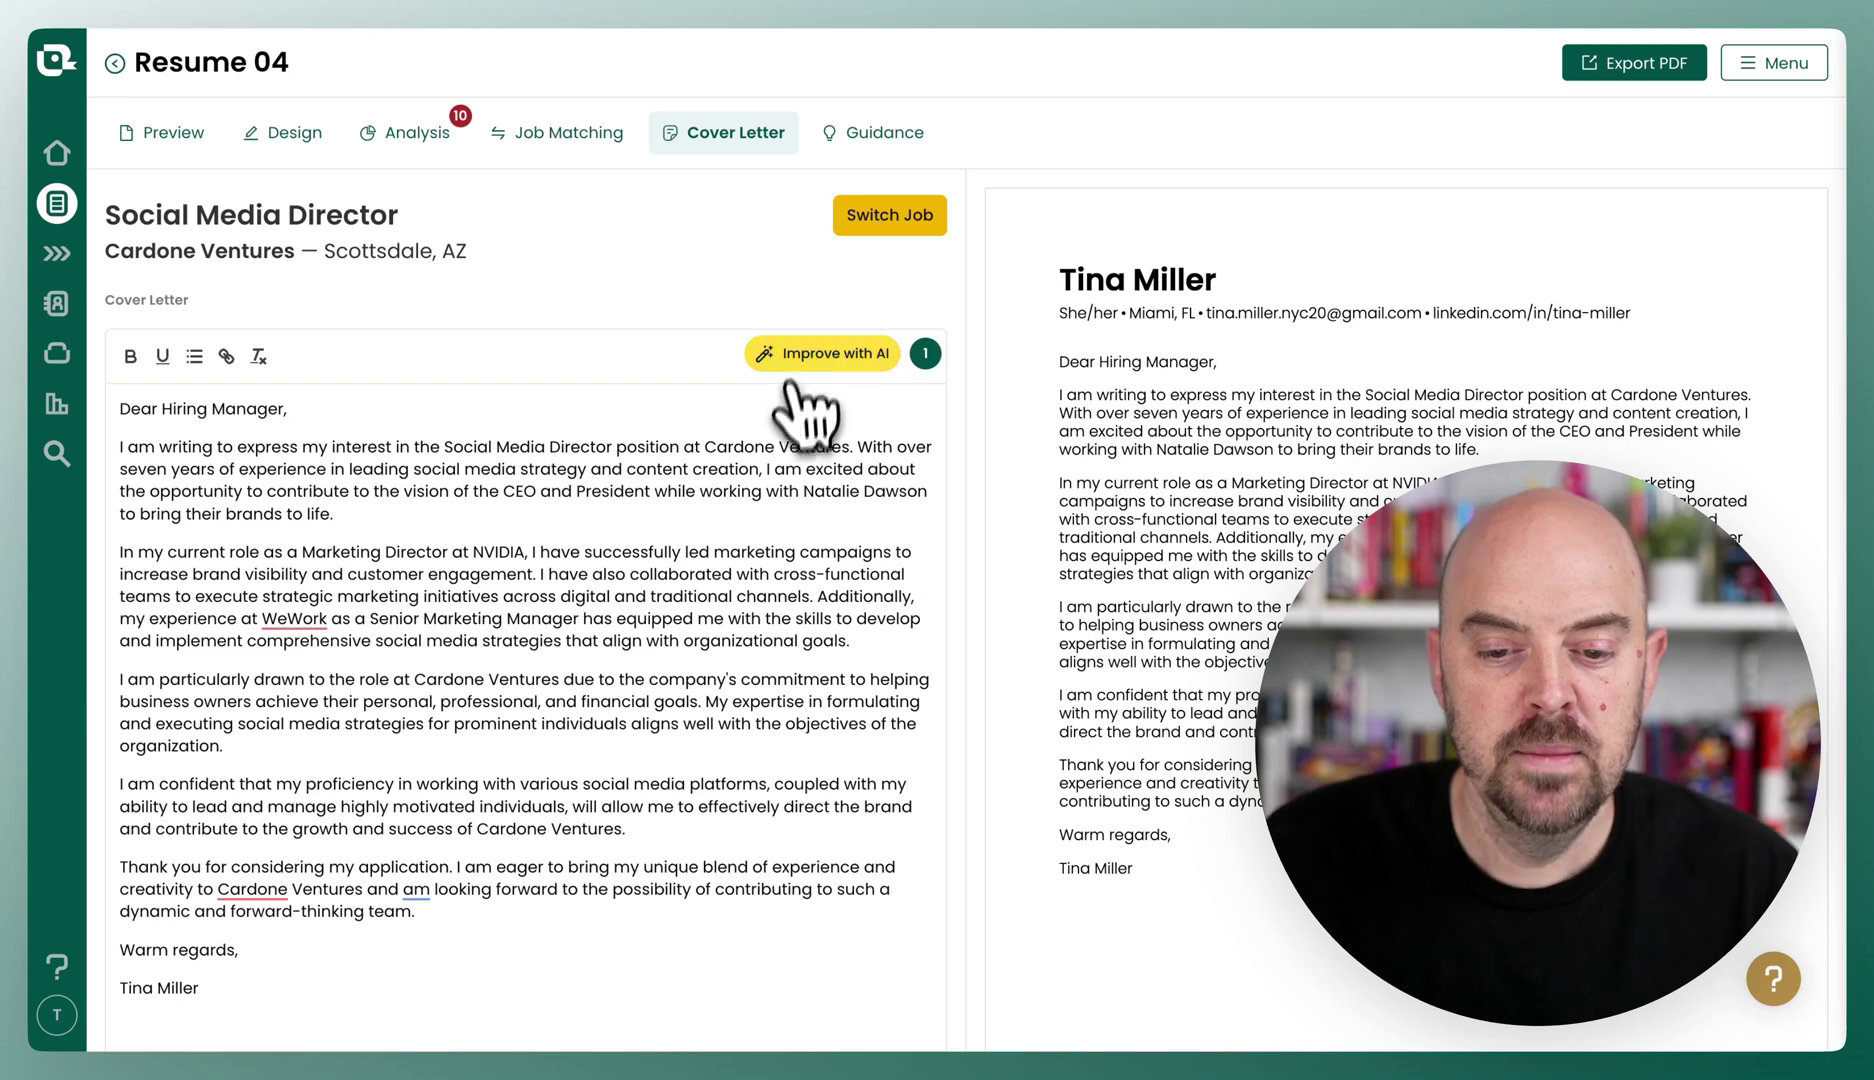
pyautogui.click(820, 354)
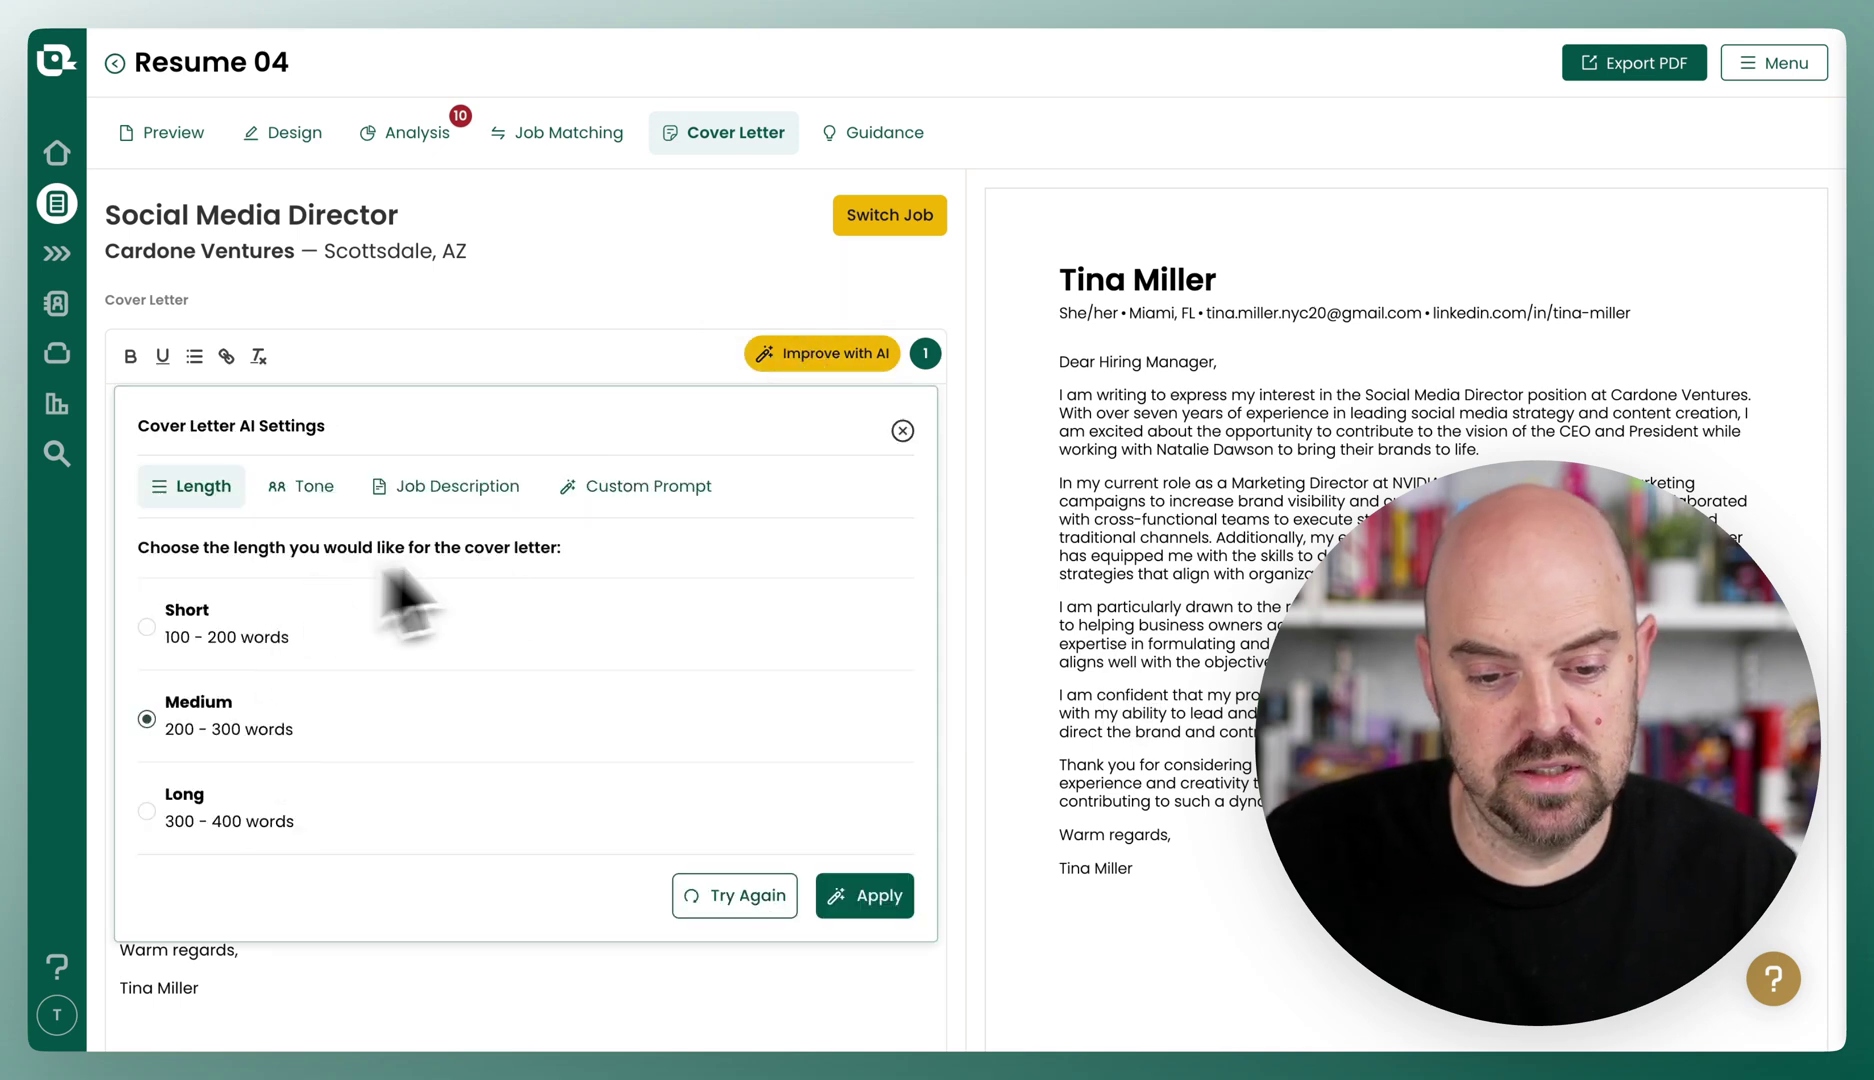
pyautogui.click(648, 486)
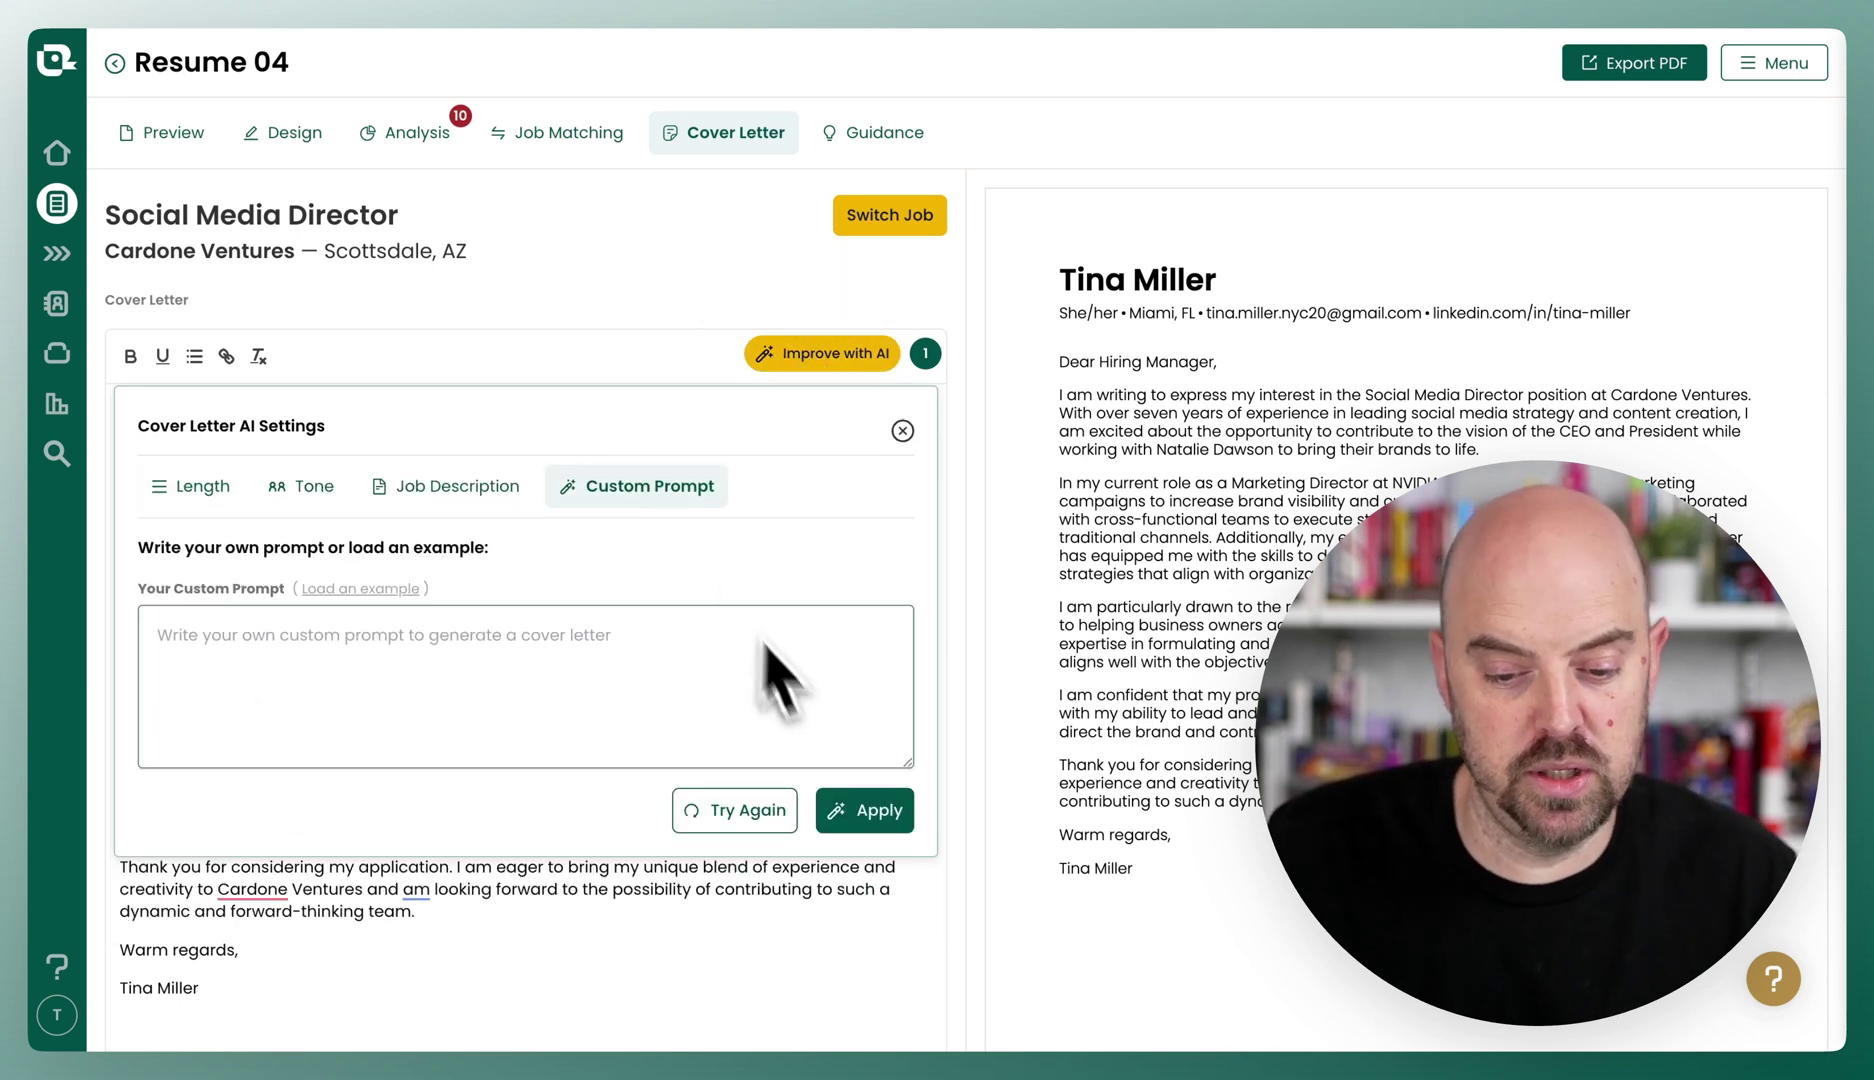
pyautogui.click(902, 431)
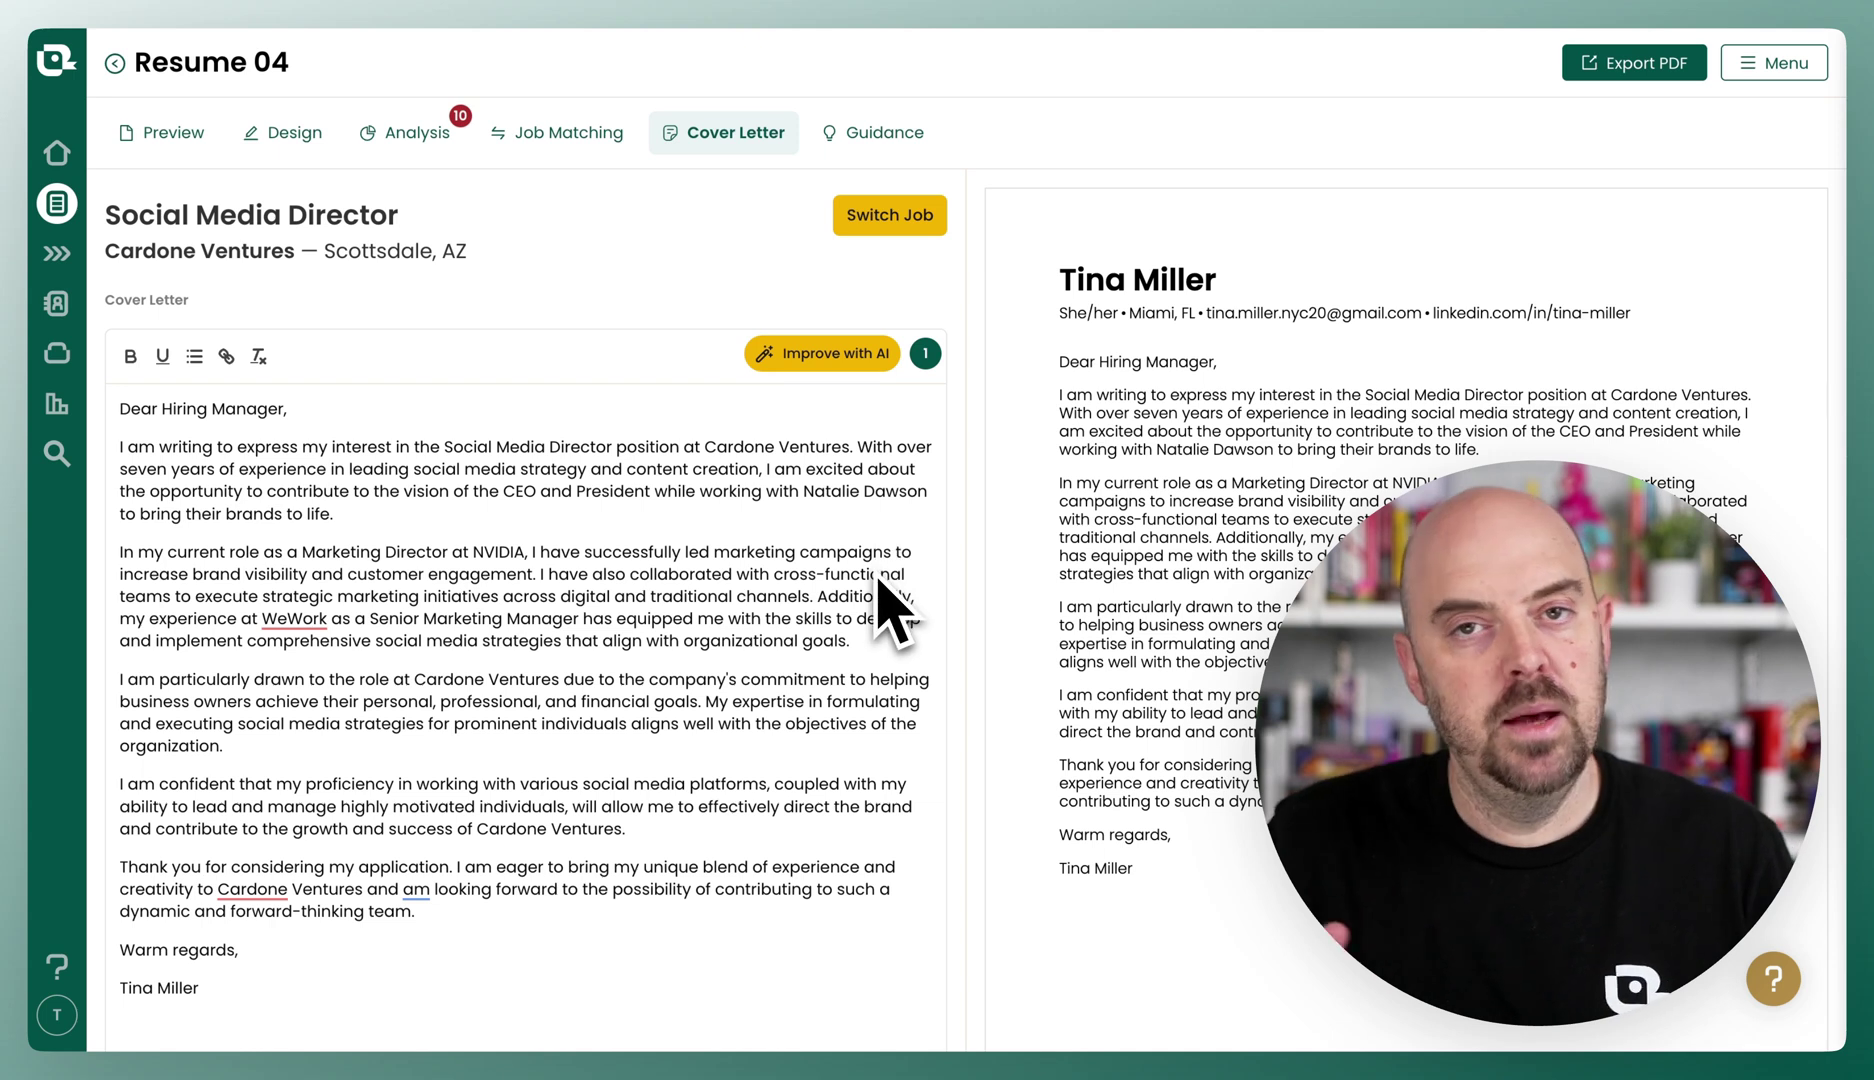